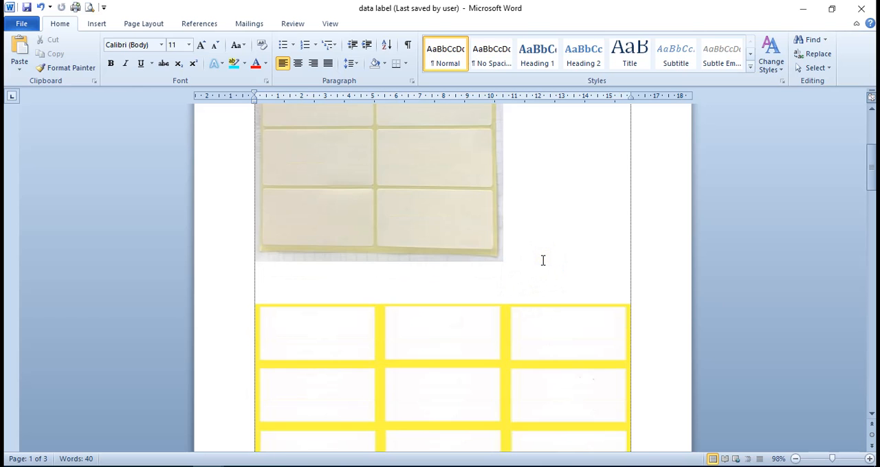
# Examine the two blank label sheet pictures on the first page: the two-column sheet and the yellow three-column sheet
pyautogui.scroll(-4, 543, 261)
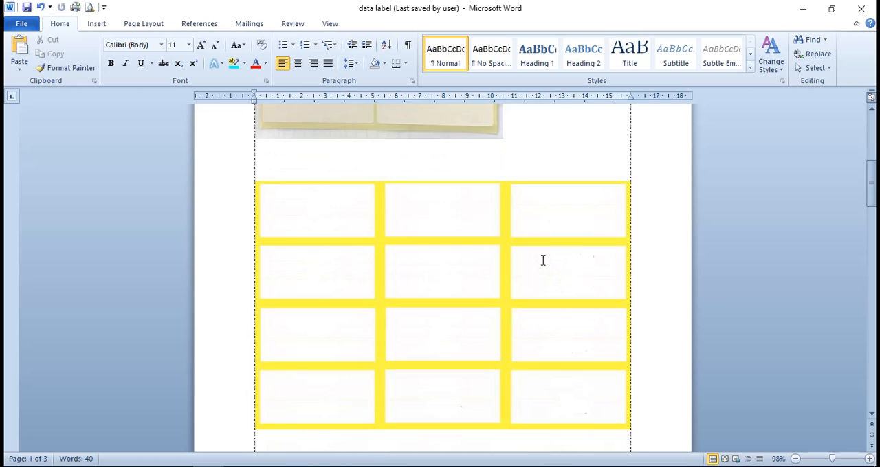
pyautogui.scroll(2, 542, 261)
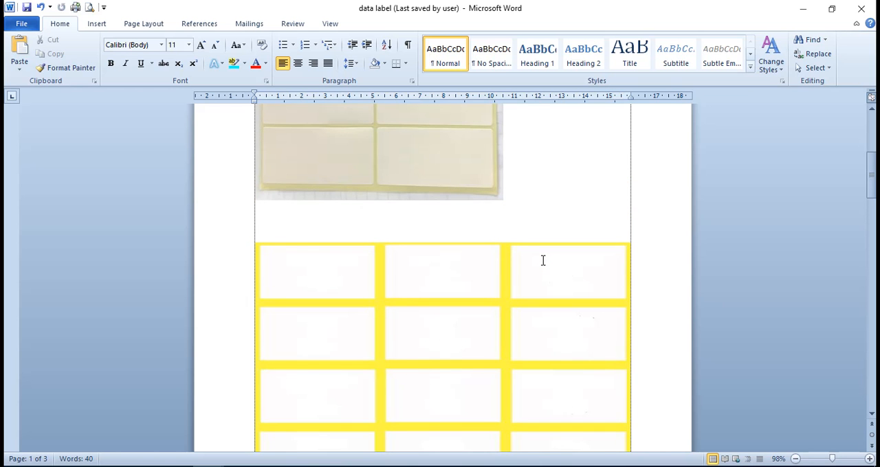
pyautogui.scroll(-3, 543, 260)
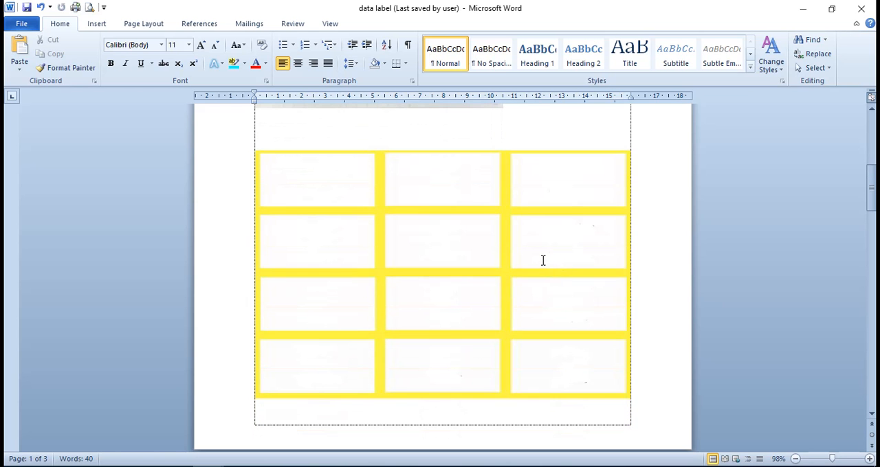
pyautogui.scroll(9, 543, 260)
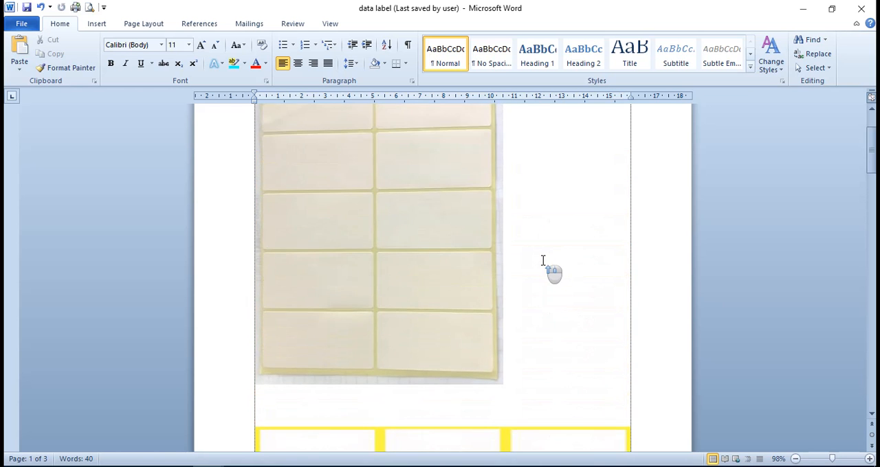
pyautogui.scroll(2, 542, 260)
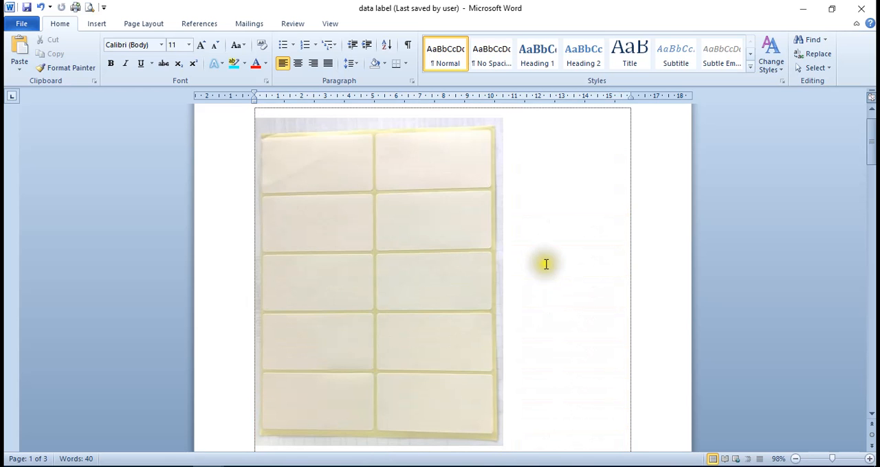
pyautogui.scroll(-2, 544, 262)
pyautogui.scroll(-6, 546, 264)
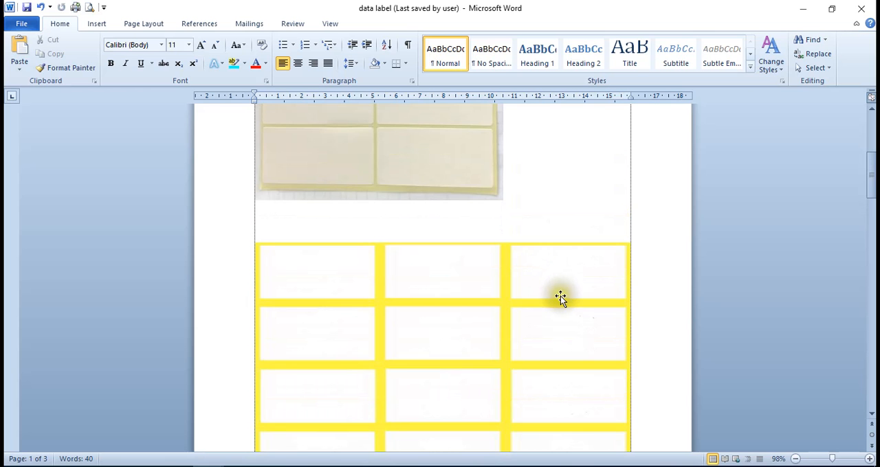
pyautogui.scroll(3, 560, 296)
pyautogui.scroll(4, 560, 297)
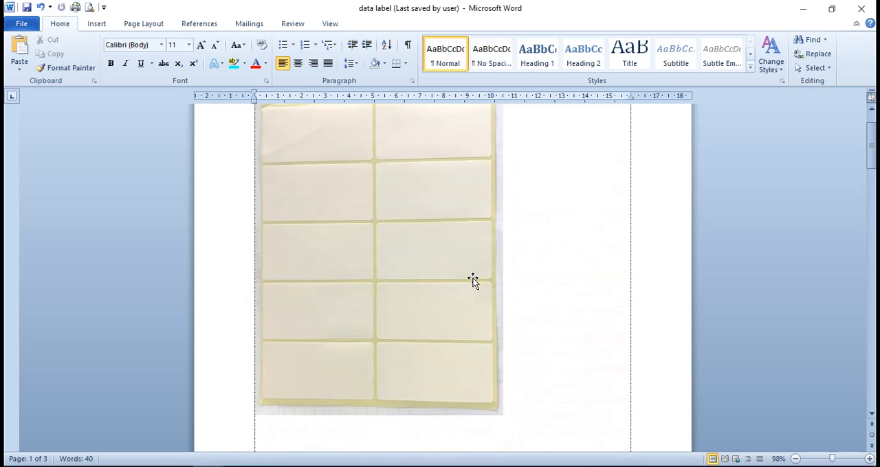
pyautogui.scroll(2, 473, 279)
pyautogui.scroll(-3, 473, 279)
pyautogui.scroll(-2, 473, 280)
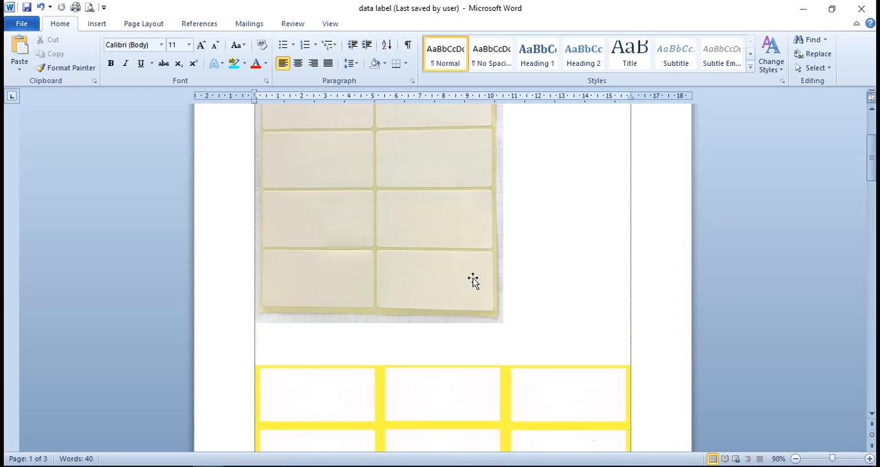
pyautogui.scroll(-3, 489, 282)
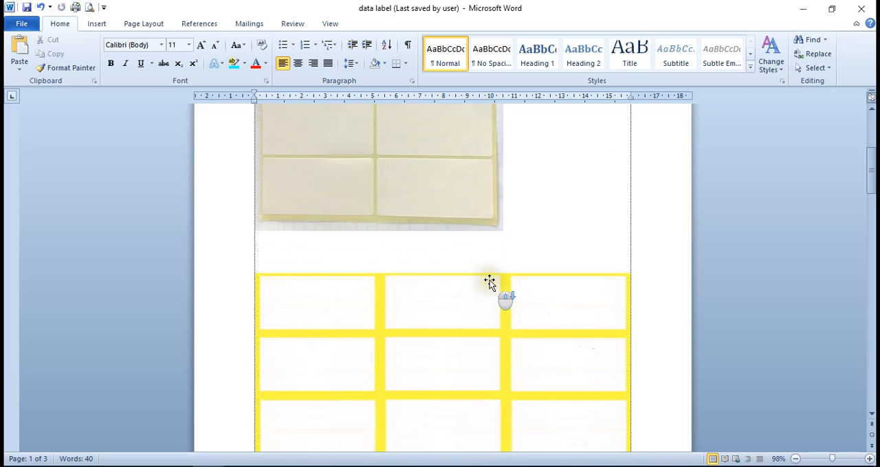
pyautogui.scroll(-2, 490, 282)
pyautogui.scroll(10, 489, 282)
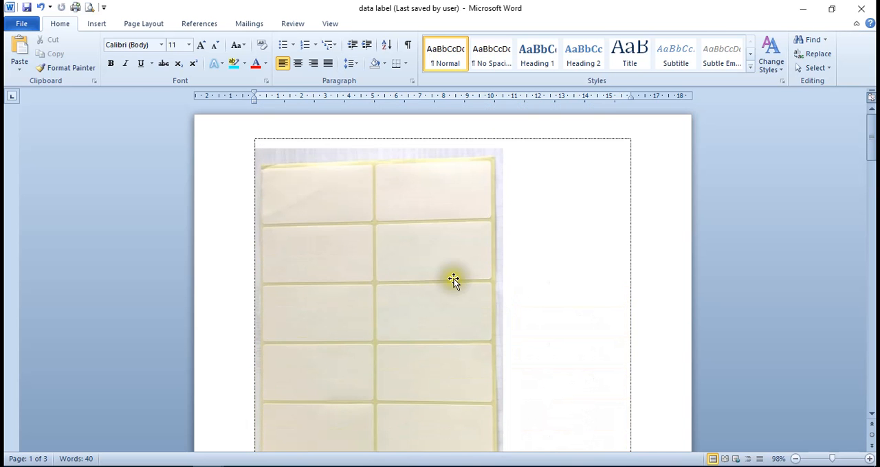
pyautogui.scroll(-5, 490, 282)
pyautogui.scroll(4, 452, 281)
# Select the two-column label sheet picture and examine its layout of rows and columns
pyautogui.click(403, 246)
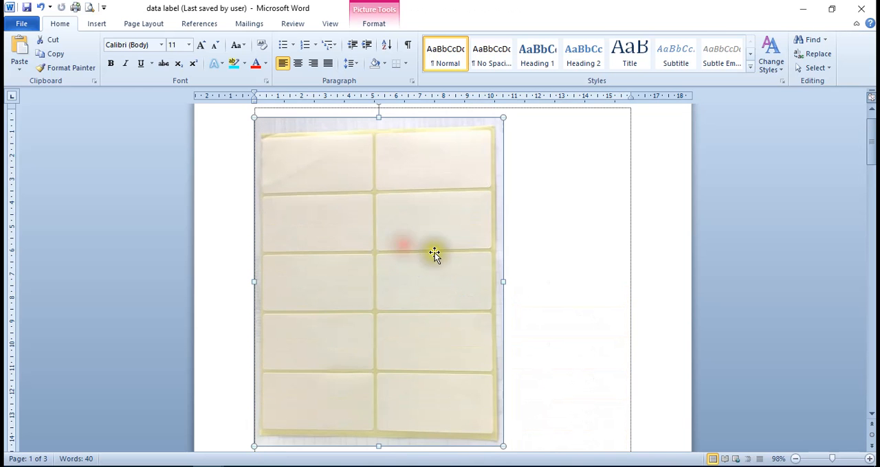
pyautogui.scroll(1, 435, 254)
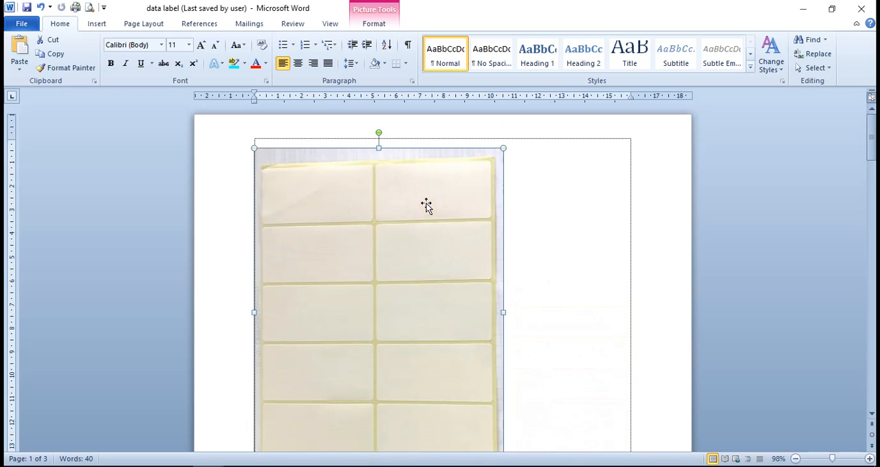
pyautogui.scroll(-2, 370, 268)
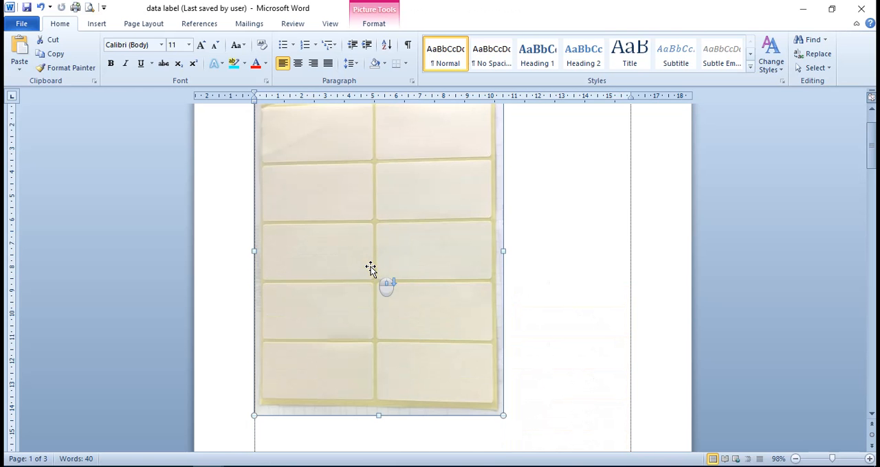
pyautogui.scroll(1, 418, 392)
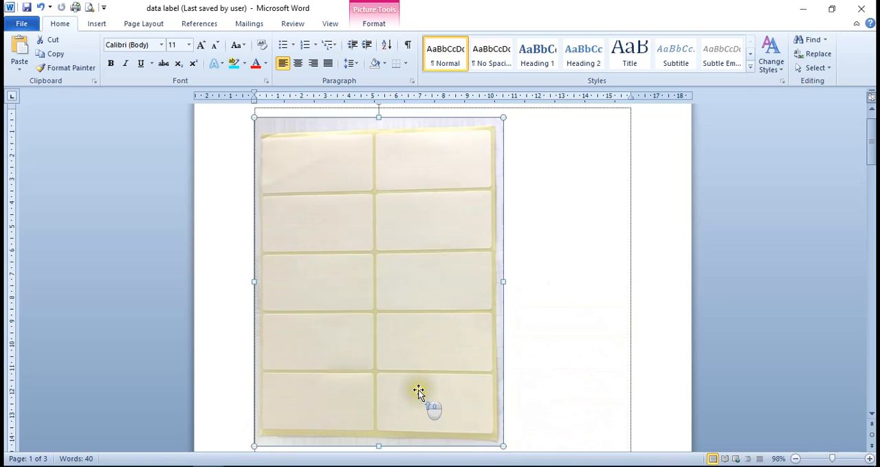
pyautogui.scroll(1, 418, 391)
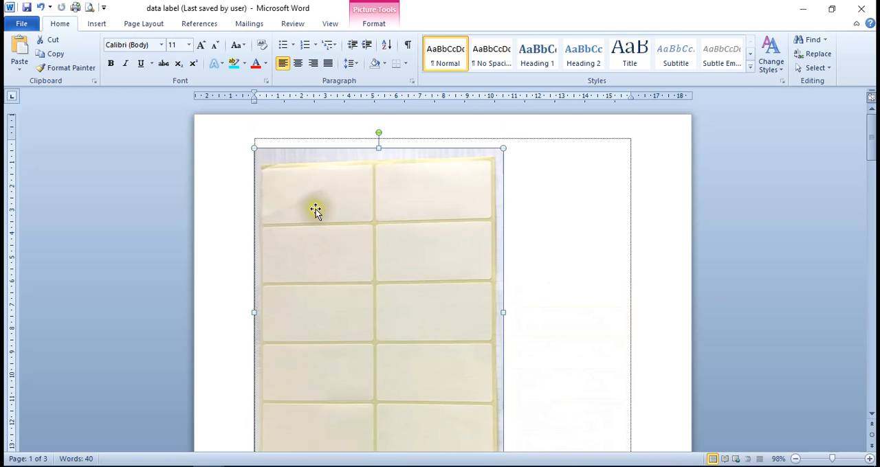
pyautogui.scroll(-1, 434, 218)
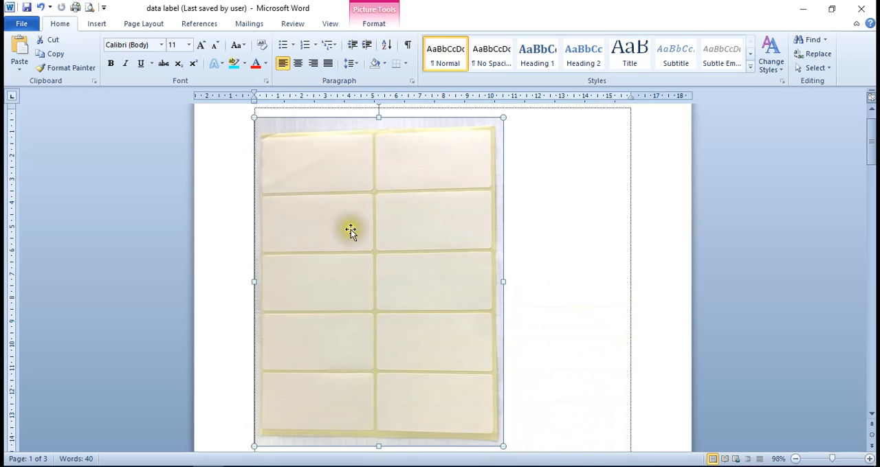
# Select the yellow three-column label sheet picture, compare it with the two-column sheet, and deselect it
pyautogui.scroll(-6, 394, 367)
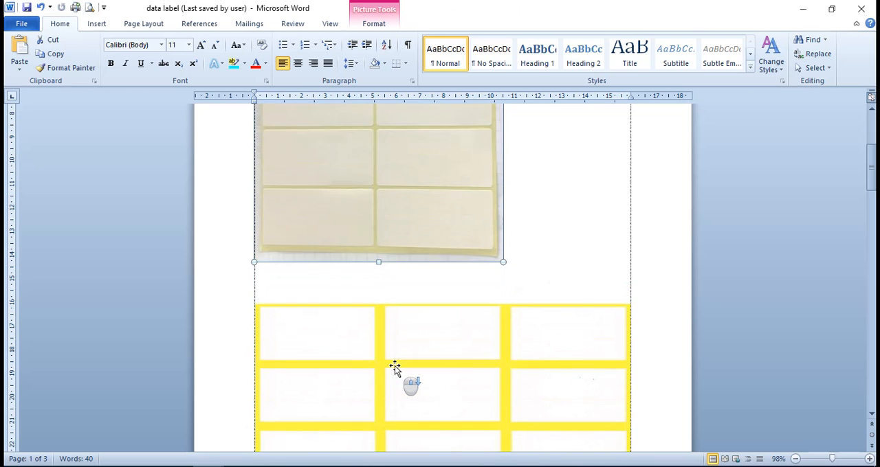
pyautogui.scroll(-4, 395, 366)
pyautogui.click(419, 314)
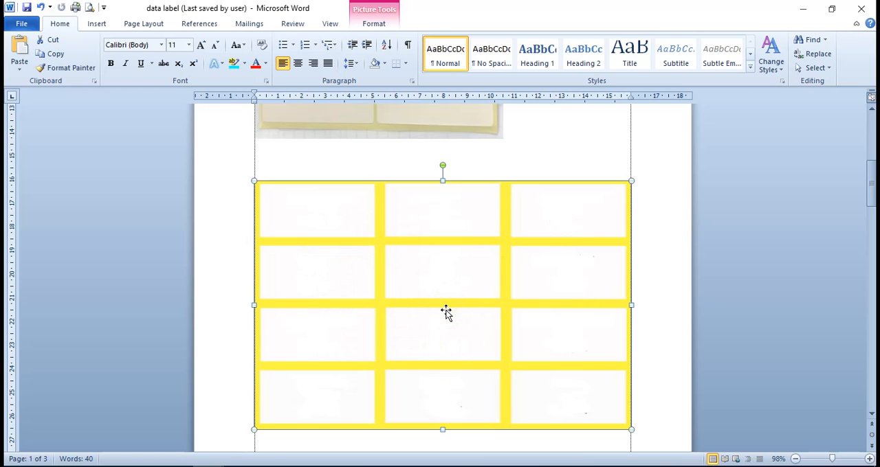
pyautogui.scroll(-1, 466, 337)
pyautogui.scroll(8, 466, 335)
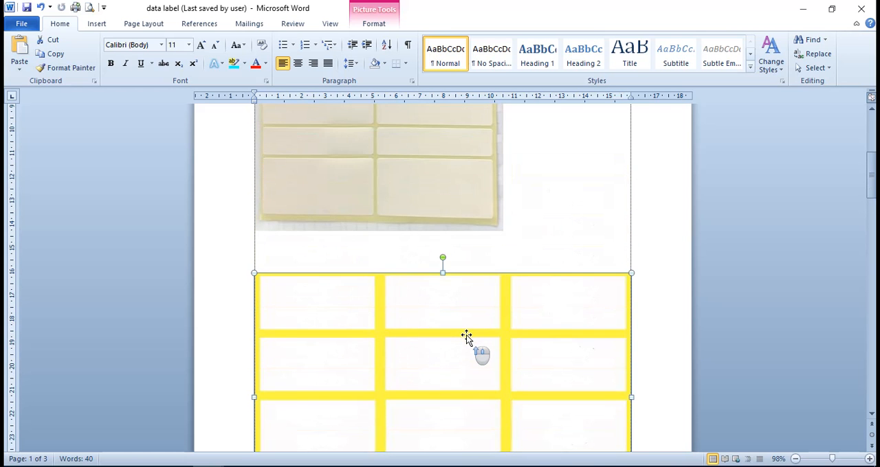
pyautogui.click(570, 309)
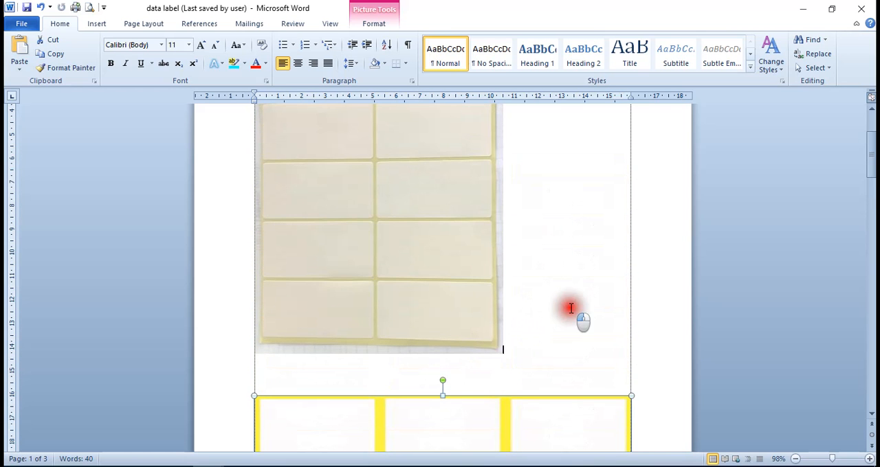
pyautogui.scroll(3, 571, 309)
pyautogui.scroll(-9, 571, 309)
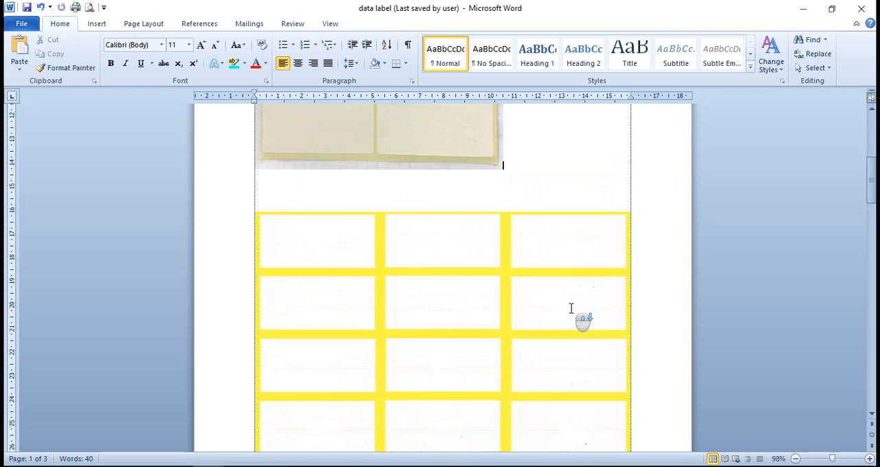
pyautogui.scroll(9, 571, 309)
pyautogui.click(572, 321)
pyautogui.click(572, 321)
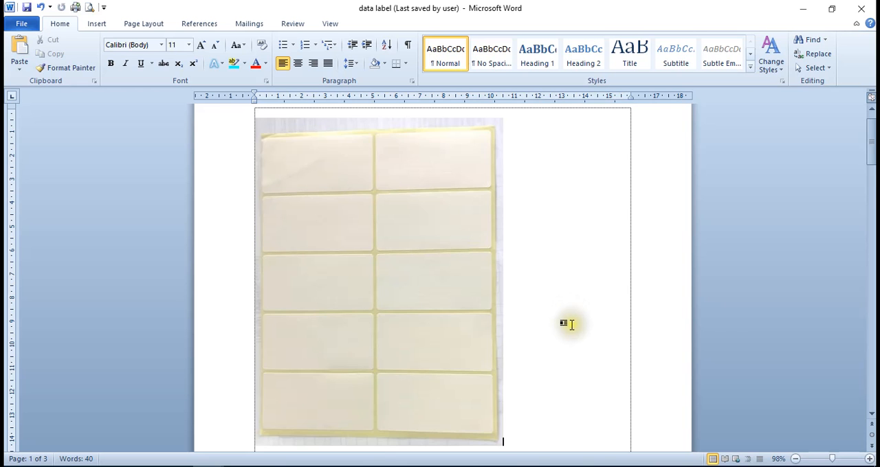
pyautogui.scroll(-6, 572, 322)
pyautogui.scroll(-2, 571, 325)
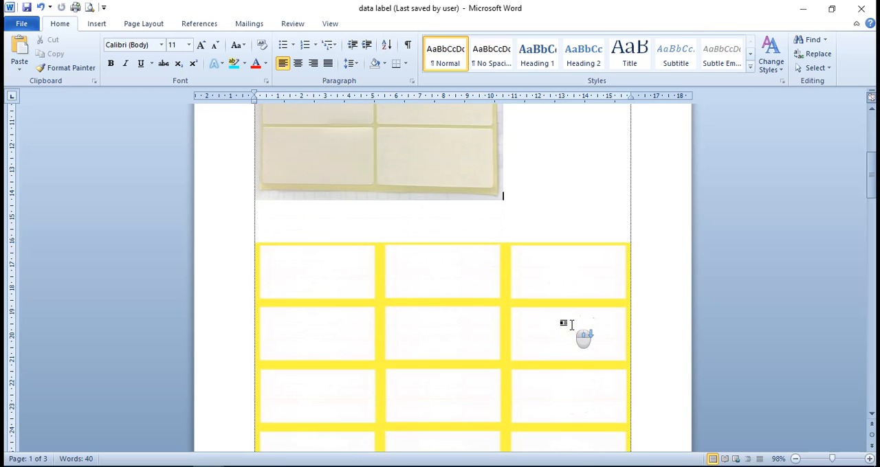
pyautogui.scroll(5, 527, 311)
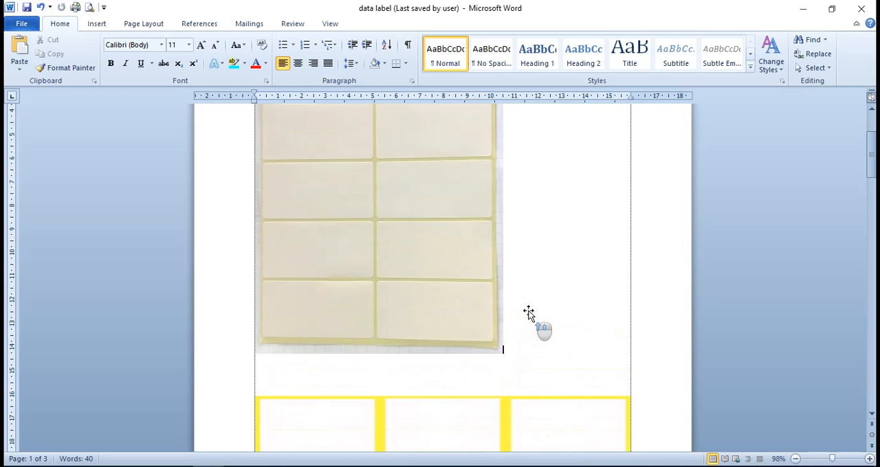
pyautogui.click(527, 308)
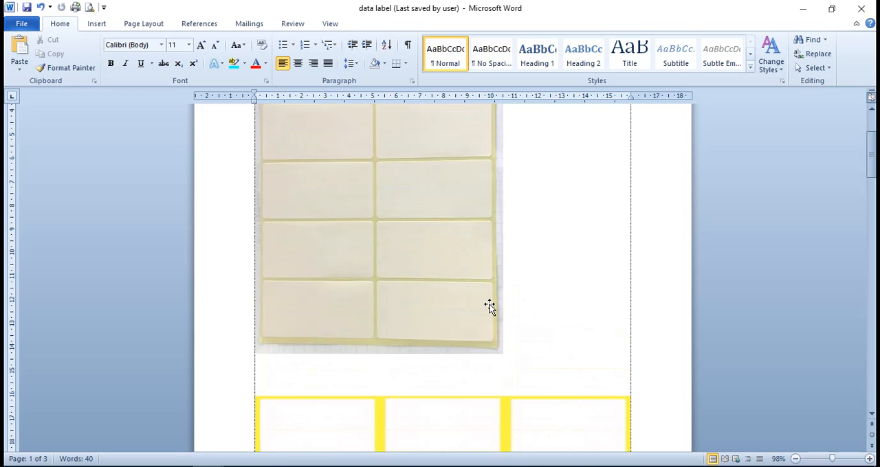
pyautogui.click(534, 311)
# Examine the top margin and side margin annotations on the label diagram on the second page
pyautogui.scroll(-2, 539, 317)
pyautogui.scroll(-3, 539, 317)
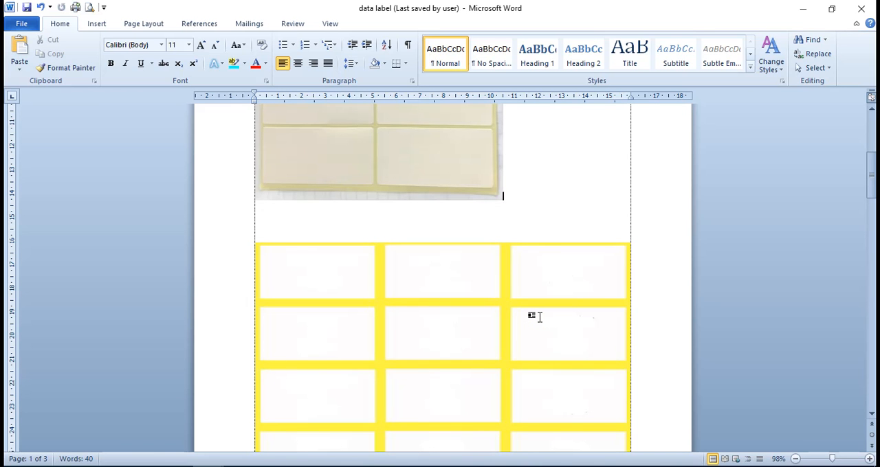
pyautogui.scroll(-1, 539, 317)
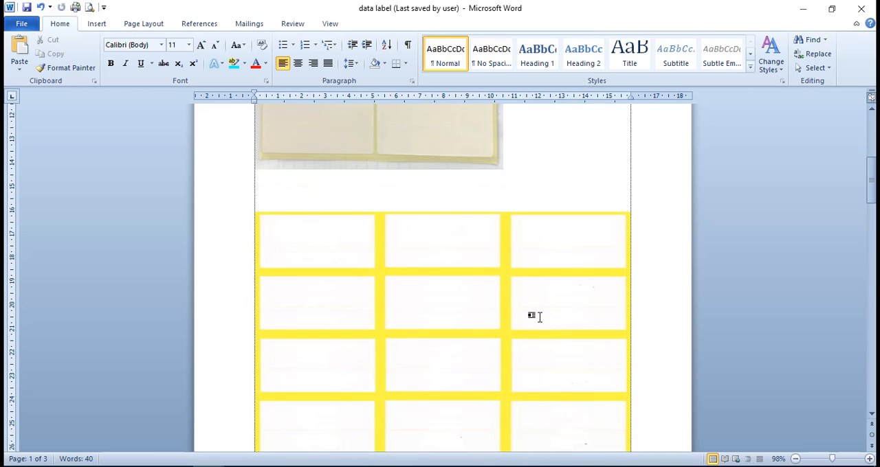
pyautogui.scroll(-2, 539, 317)
pyautogui.scroll(-2, 539, 317)
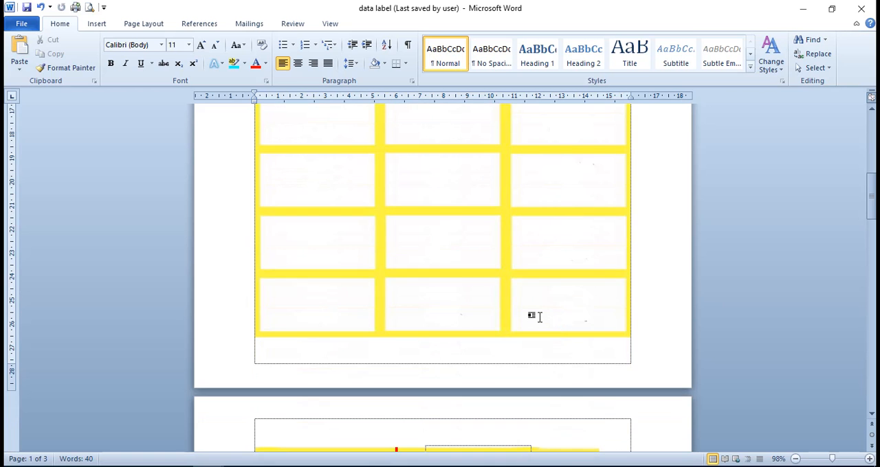
pyautogui.scroll(2, 539, 317)
pyautogui.scroll(-6, 539, 316)
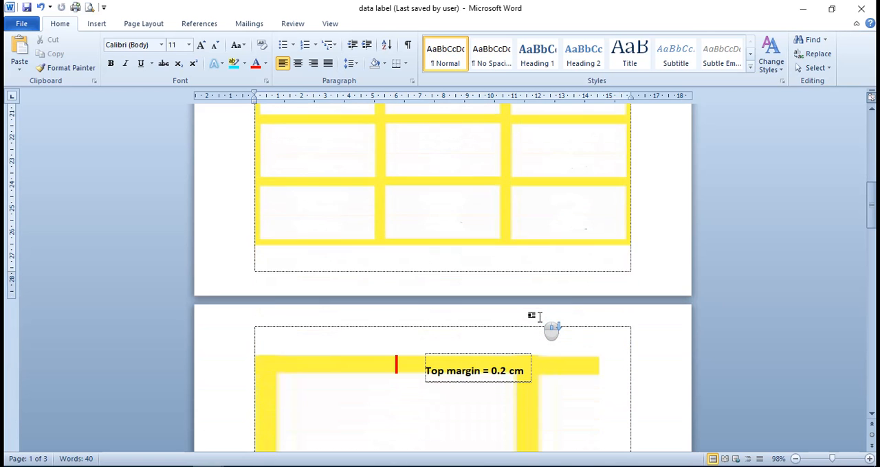
pyautogui.scroll(-5, 539, 317)
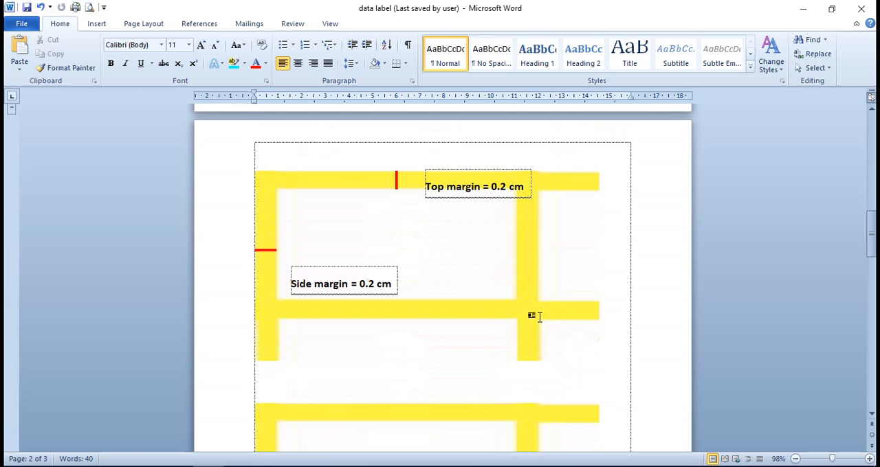
pyautogui.scroll(-1, 540, 317)
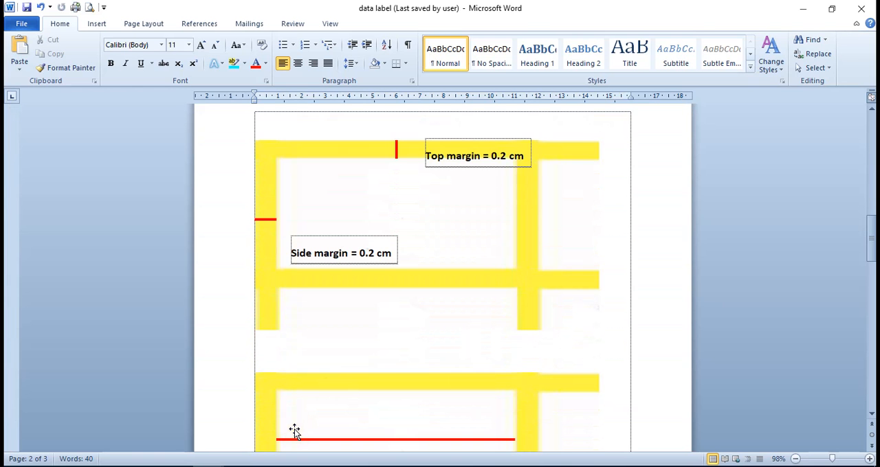
# Switch to Document2, examine the label layout diagram and its dimension fields, and return to the data label document
pyautogui.moveTo(209, 464)
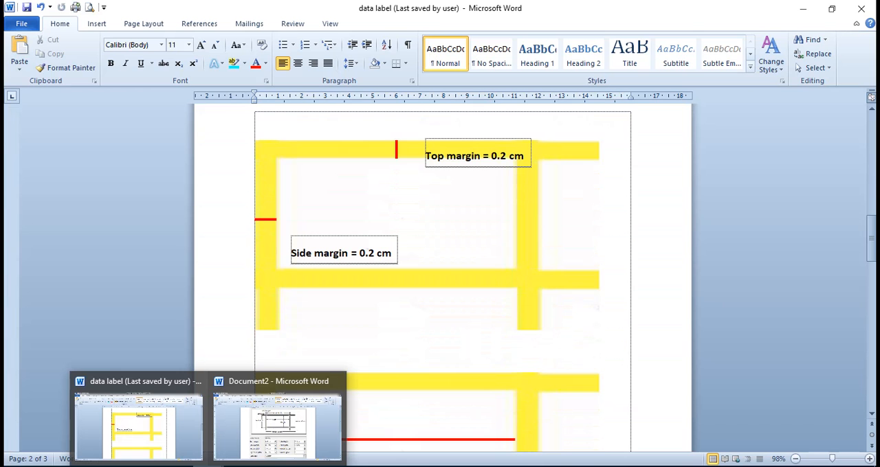
pyautogui.click(271, 441)
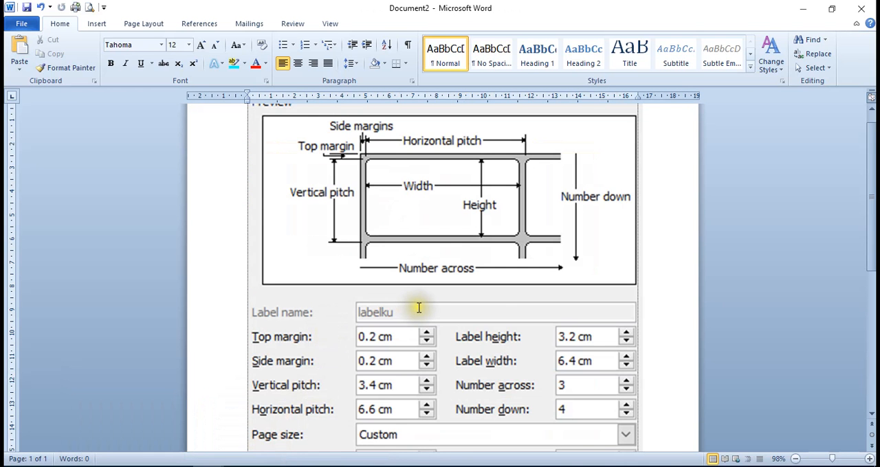
pyautogui.scroll(1, 419, 309)
pyautogui.scroll(-1, 427, 319)
pyautogui.scroll(-2, 422, 320)
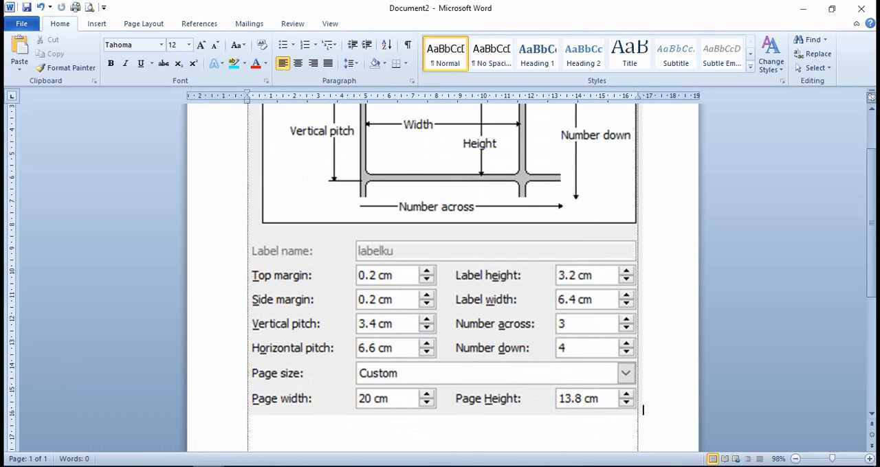
pyautogui.click(177, 448)
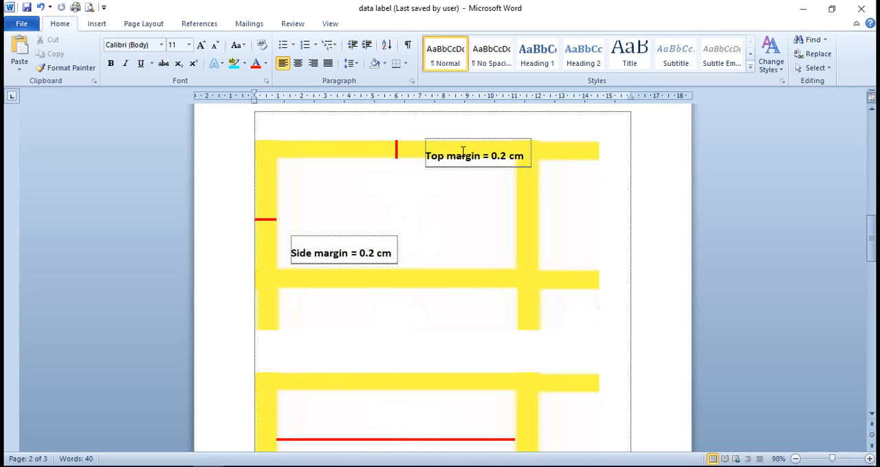
# Review the yellow three-column label sheet again, then examine the top and side margin annotations on the second-page diagram
pyautogui.scroll(8, 462, 172)
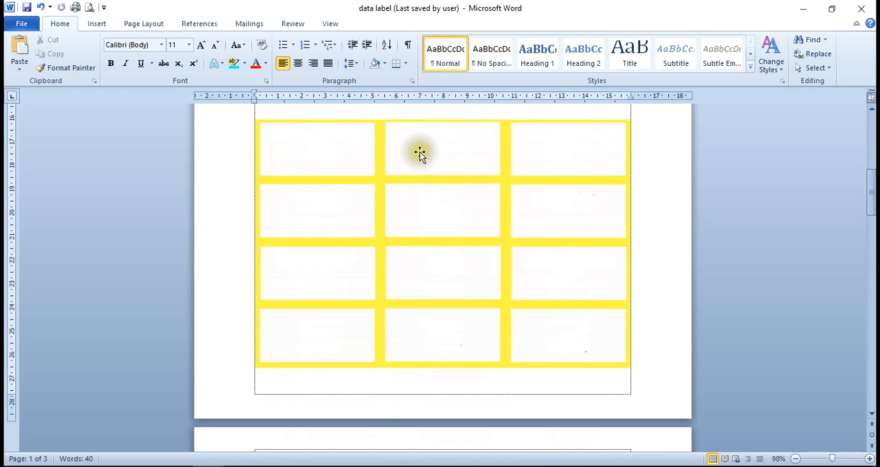
pyautogui.scroll(-5, 375, 250)
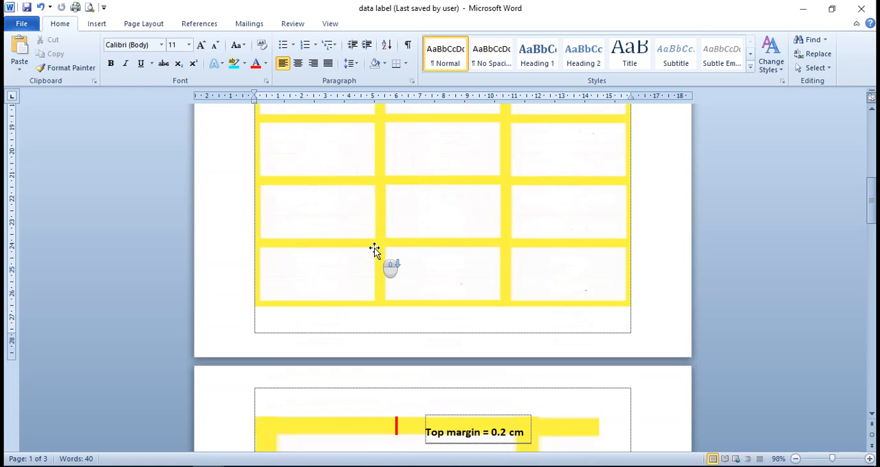
pyautogui.scroll(-2, 376, 249)
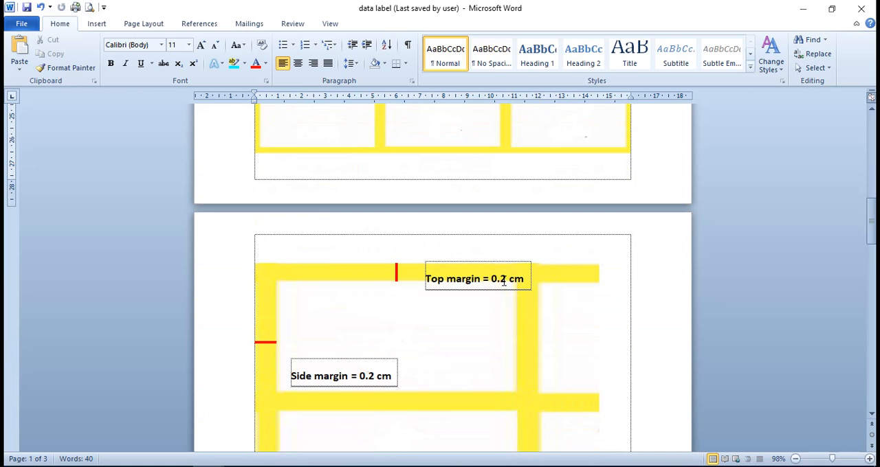
pyautogui.click(508, 282)
pyautogui.click(507, 272)
pyautogui.scroll(-3, 442, 328)
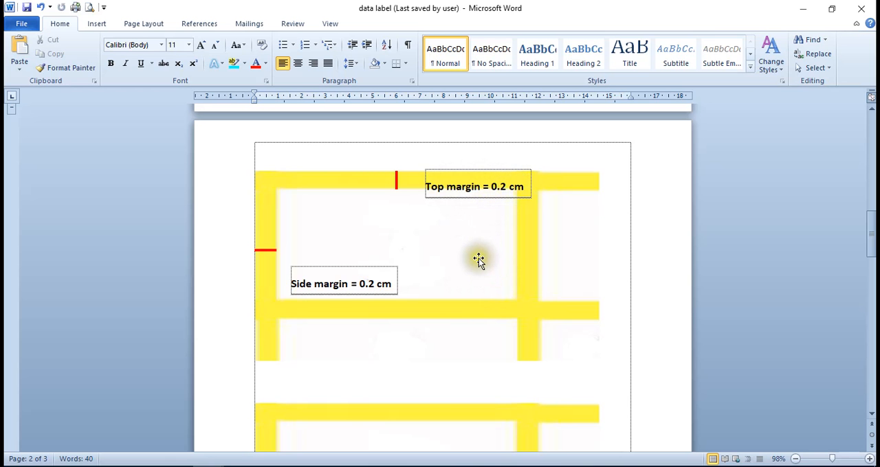
# Check the top and side margin fields in Document2 against the diagram's annotations, then return to the data label document
pyautogui.moveTo(206, 466)
pyautogui.click(288, 429)
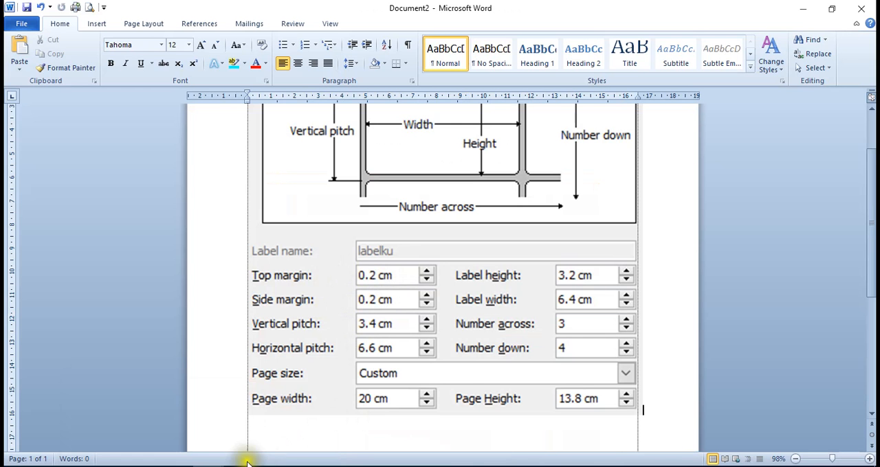
pyautogui.moveTo(207, 466)
pyautogui.click(182, 440)
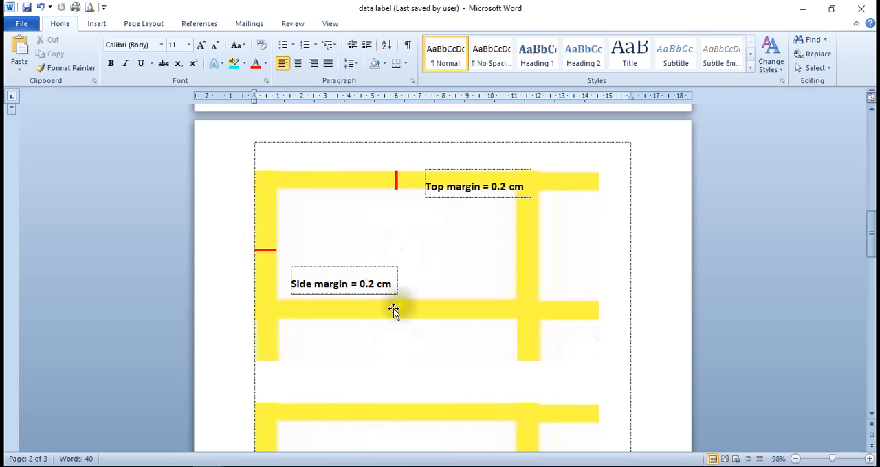
# Examine the label width annotation, compare it with the label width field in Document2, and return to the data label document
pyautogui.scroll(-3, 377, 294)
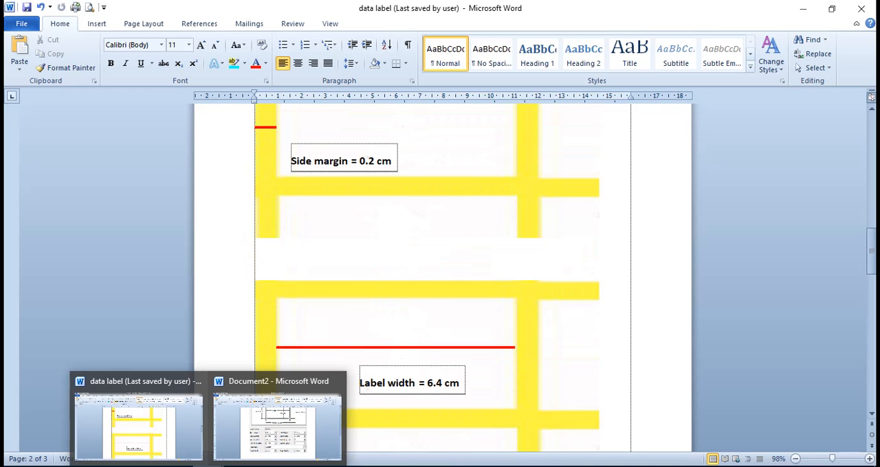
pyautogui.click(285, 422)
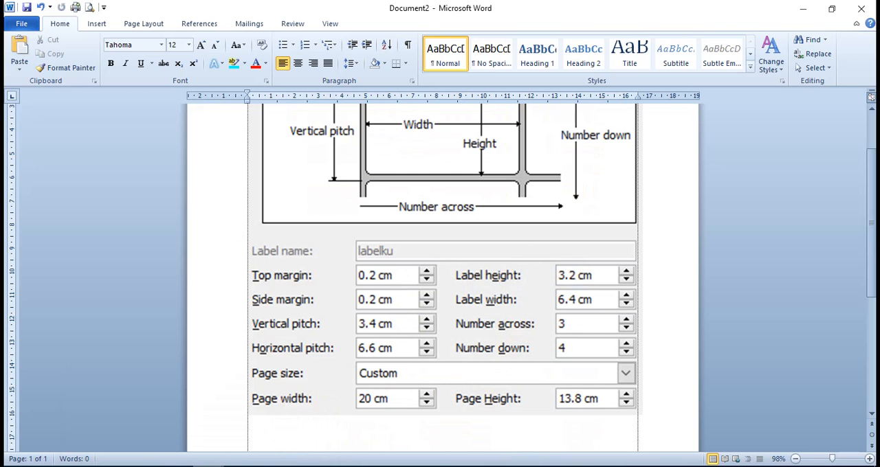
pyautogui.click(183, 447)
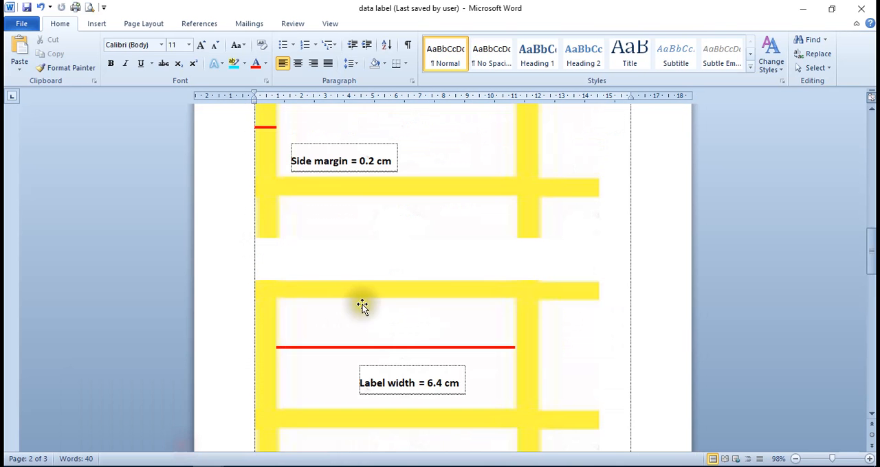
# Examine the label height annotation beneath the width diagram, check both label dimensions in Document2, and return to the data label document
pyautogui.scroll(-6, 491, 361)
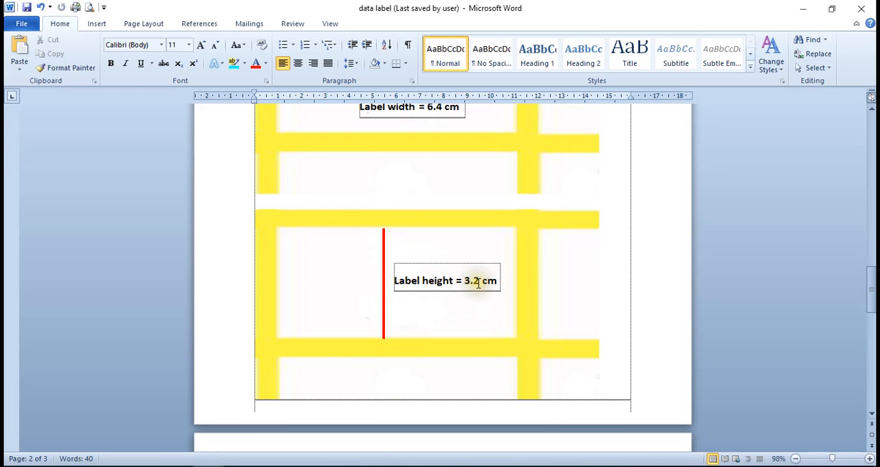
pyautogui.scroll(4, 479, 283)
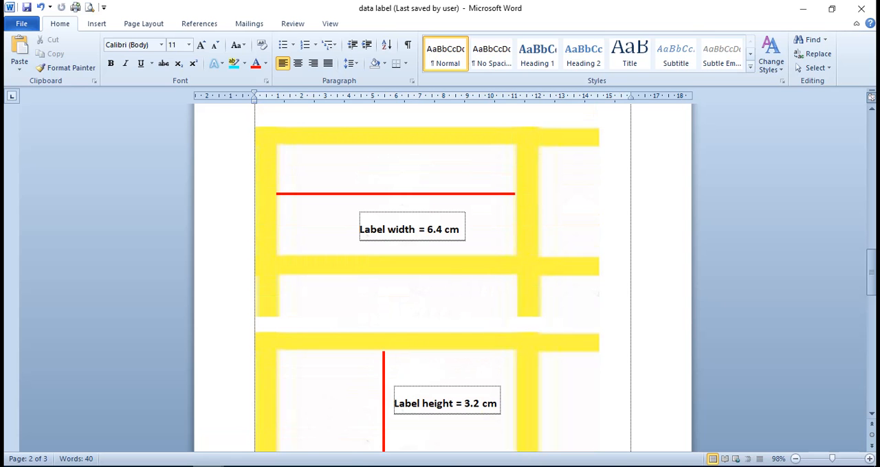
pyautogui.moveTo(240, 466)
pyautogui.click(261, 426)
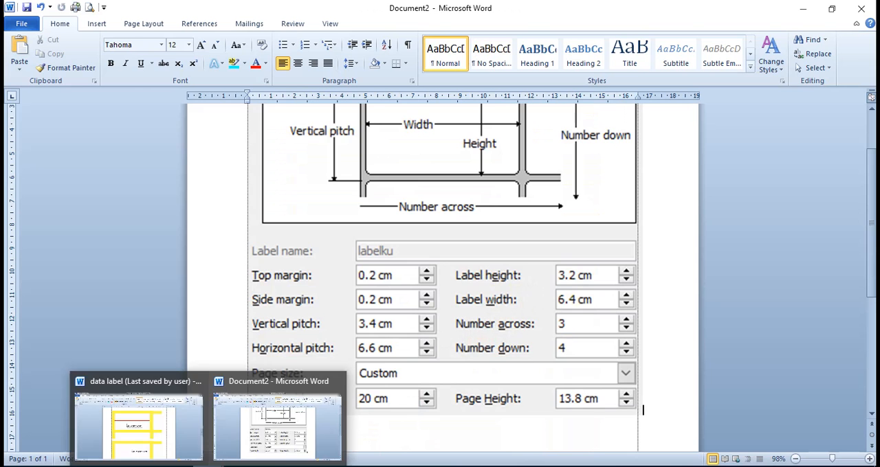
pyautogui.click(184, 444)
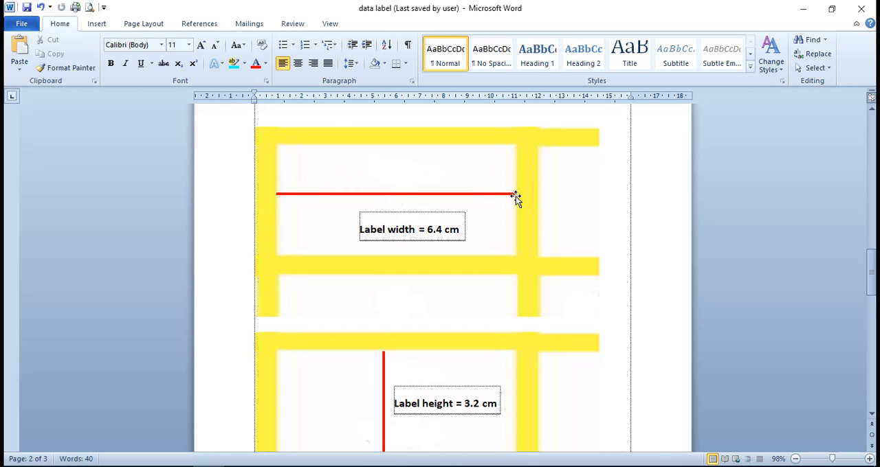
# Switch to Document2, examine the pitch, number across, number down and page size fields, and return to the data label document
pyautogui.scroll(-5, 515, 195)
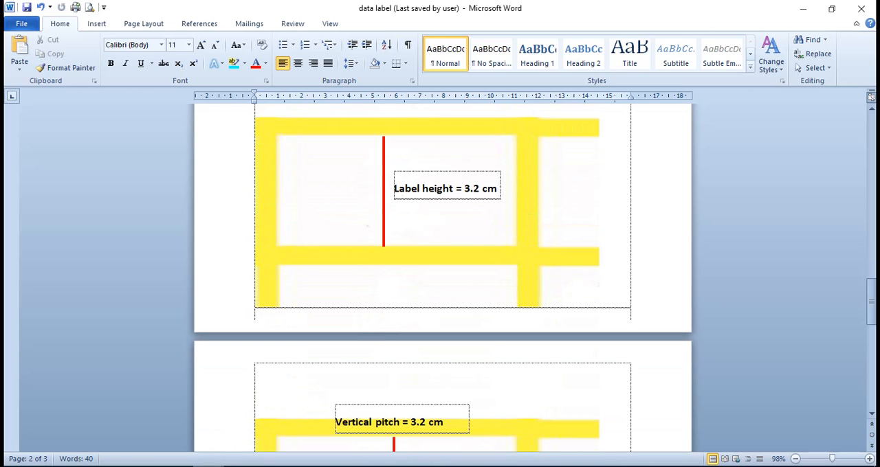
pyautogui.click(236, 442)
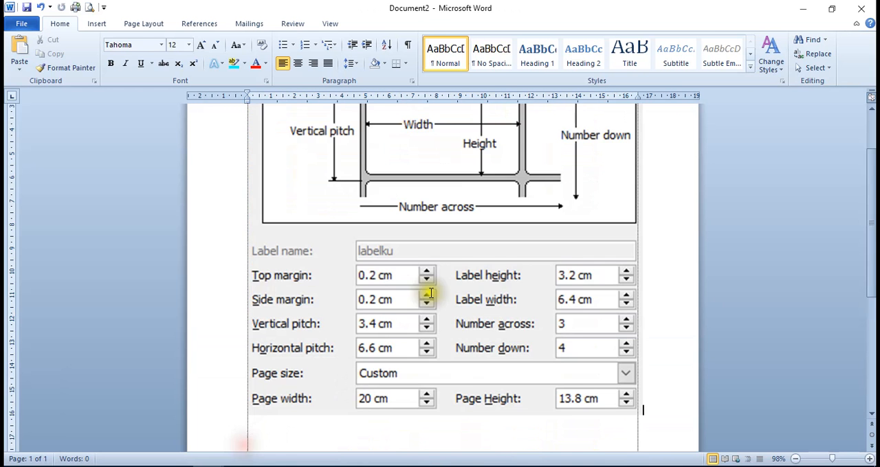
pyautogui.scroll(-2, 424, 292)
pyautogui.click(458, 283)
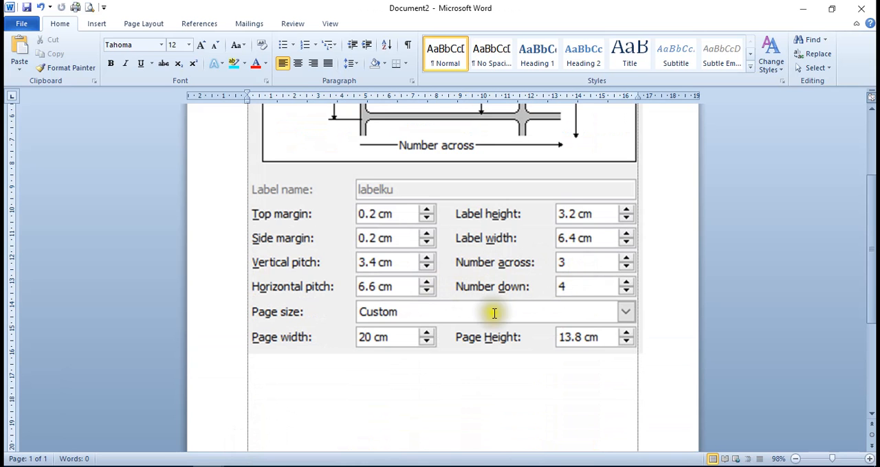
pyautogui.moveTo(208, 466)
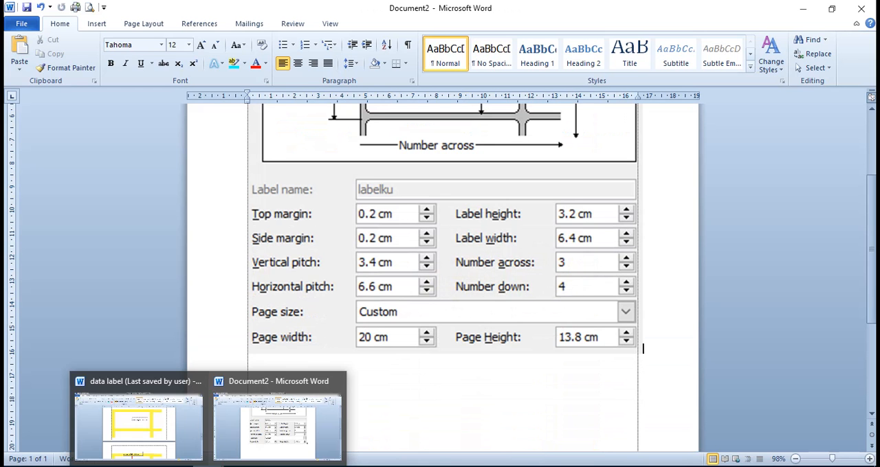
pyautogui.click(257, 434)
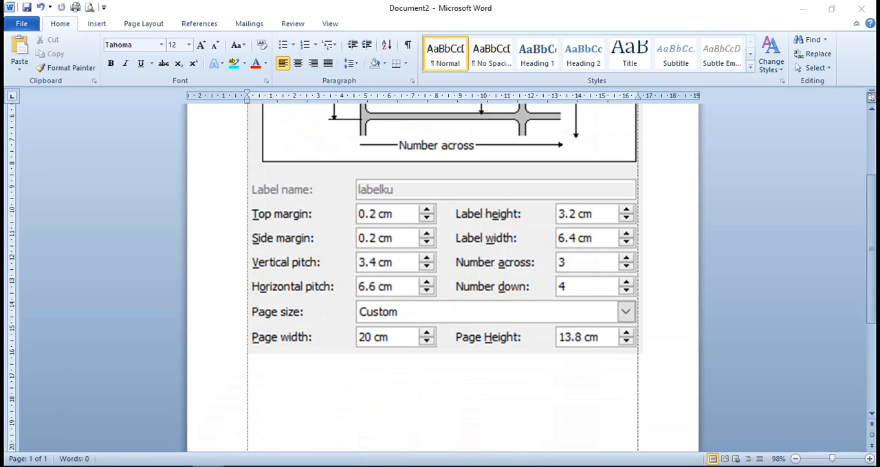
pyautogui.click(186, 450)
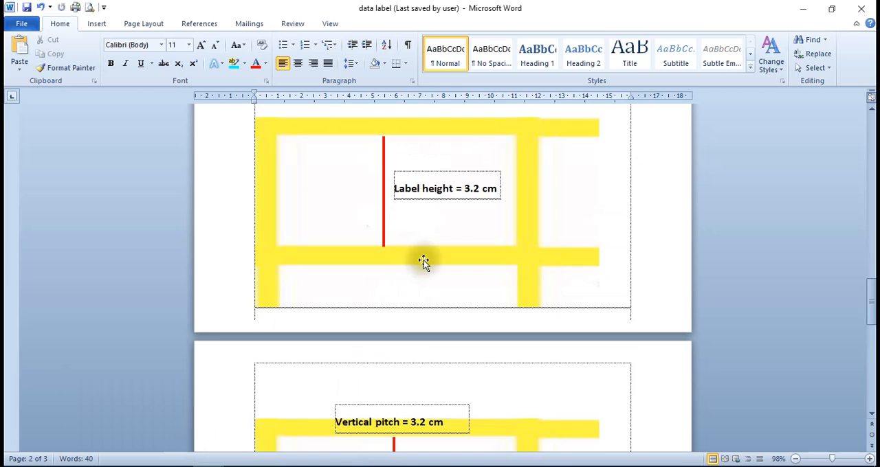
# Go back to the yellow three-column sheet on the first page and examine its number of labels across and down
pyautogui.scroll(3, 423, 262)
pyautogui.scroll(10, 424, 262)
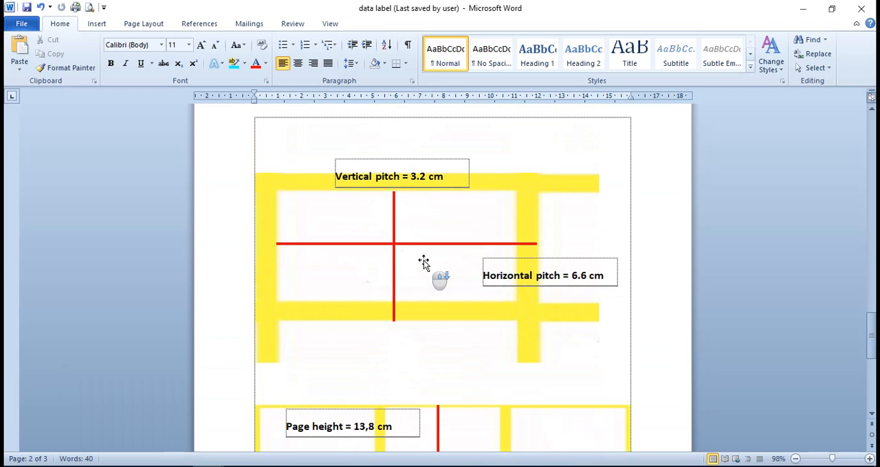
pyautogui.scroll(10, 423, 262)
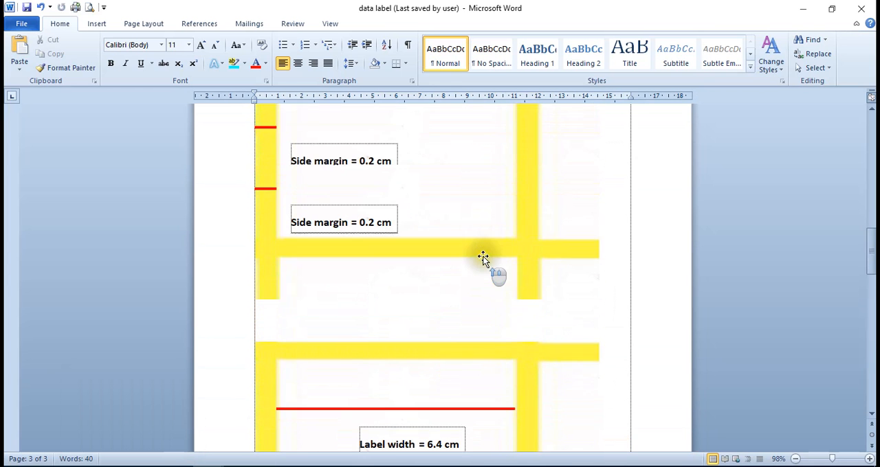
pyautogui.scroll(10, 483, 259)
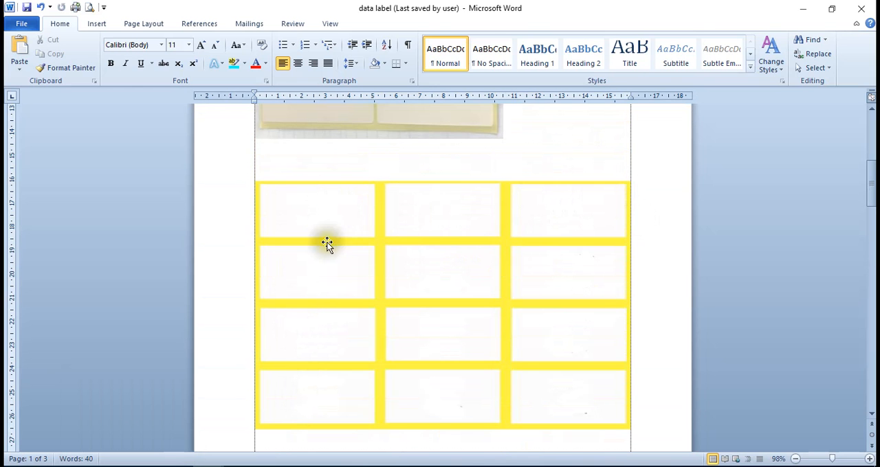
# Examine the vertical and horizontal pitch annotations on the third page, compare them with Document2's pitch fields, and return to the data label document
pyautogui.scroll(-8, 338, 403)
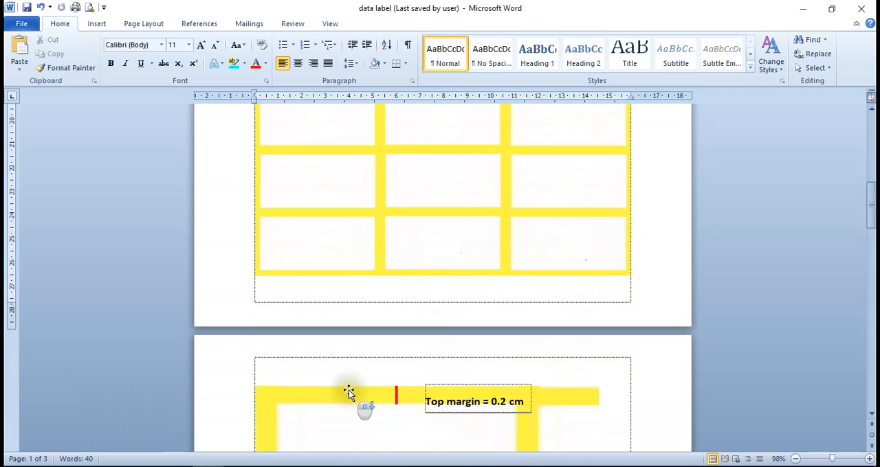
pyautogui.scroll(-15, 349, 393)
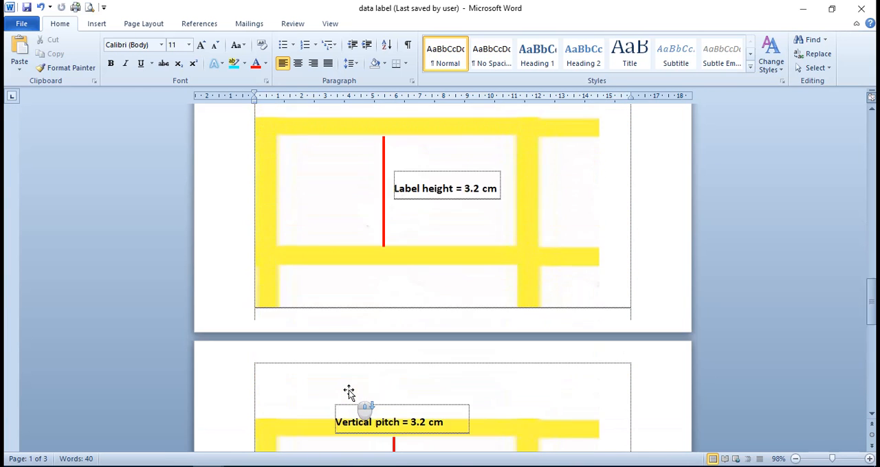
pyautogui.scroll(-1, 348, 392)
pyautogui.moveTo(209, 466)
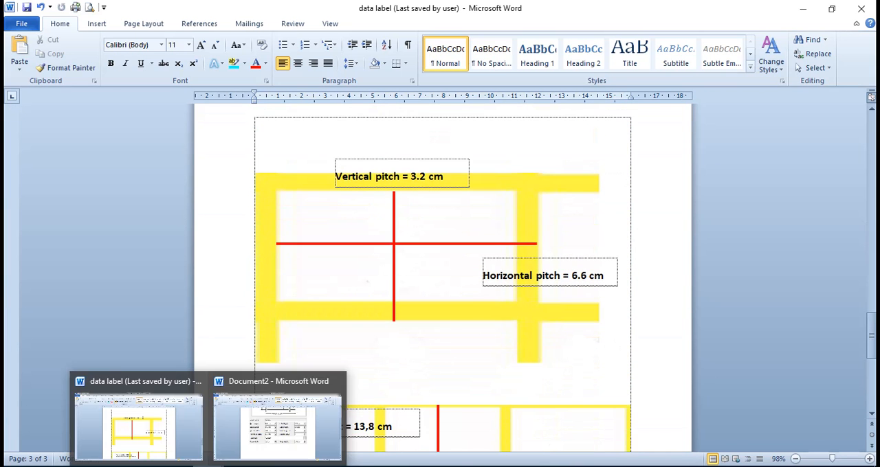
pyautogui.click(257, 436)
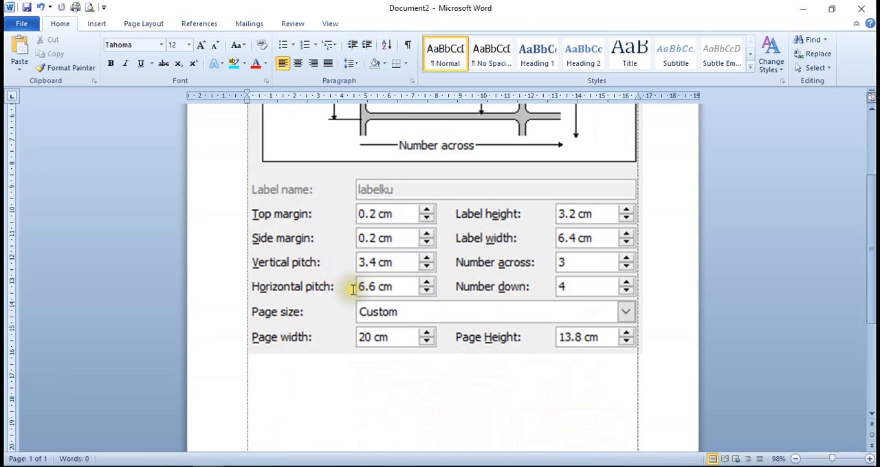
pyautogui.moveTo(206, 466)
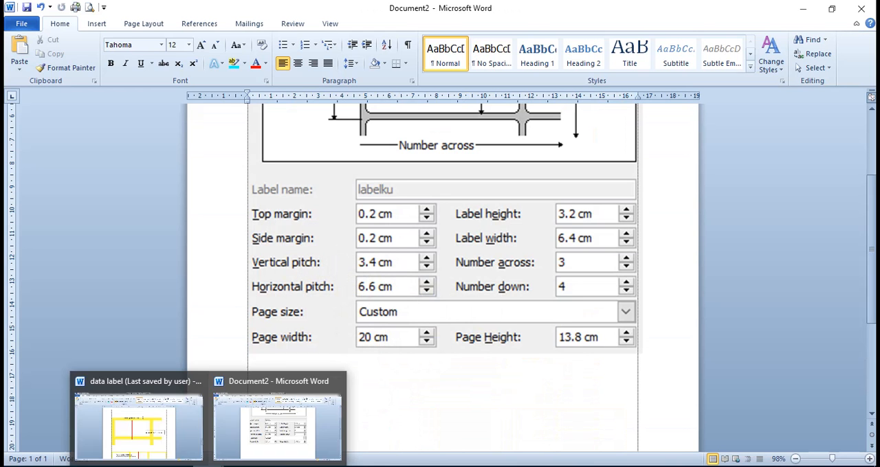
pyautogui.click(183, 450)
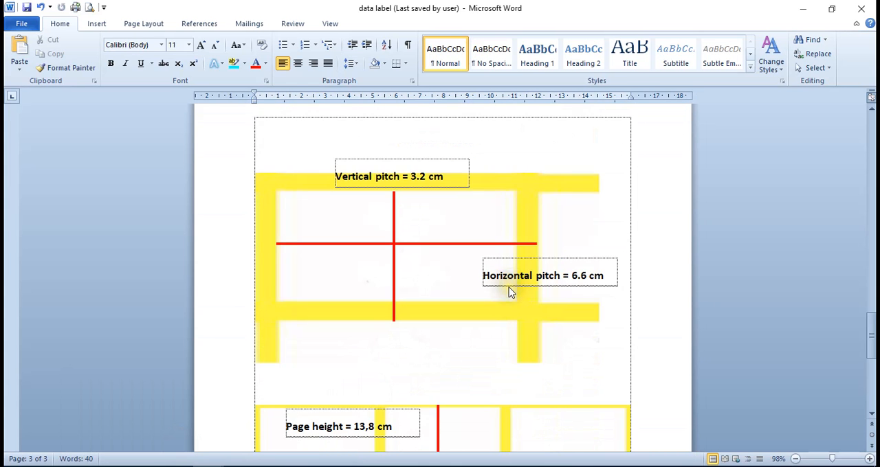
# Examine the page width and page height annotations on the full label sheet diagram on the third page
pyautogui.scroll(-8, 509, 292)
pyautogui.scroll(1, 509, 293)
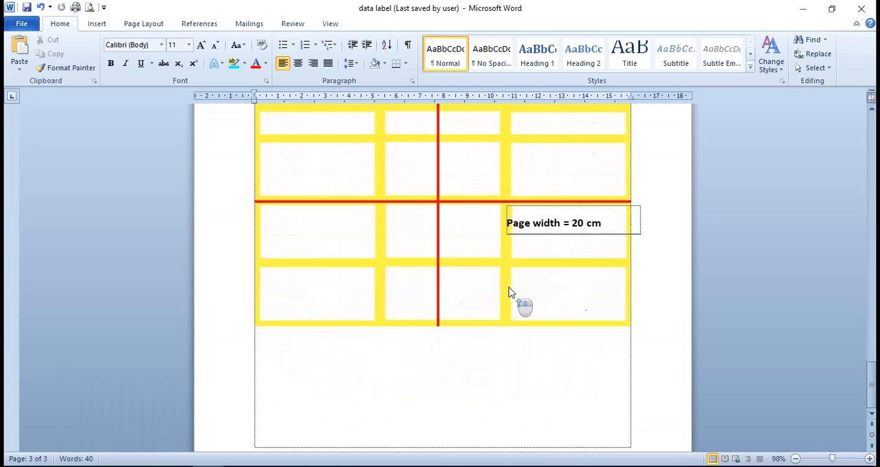
pyautogui.scroll(3, 508, 293)
pyautogui.scroll(6, 509, 293)
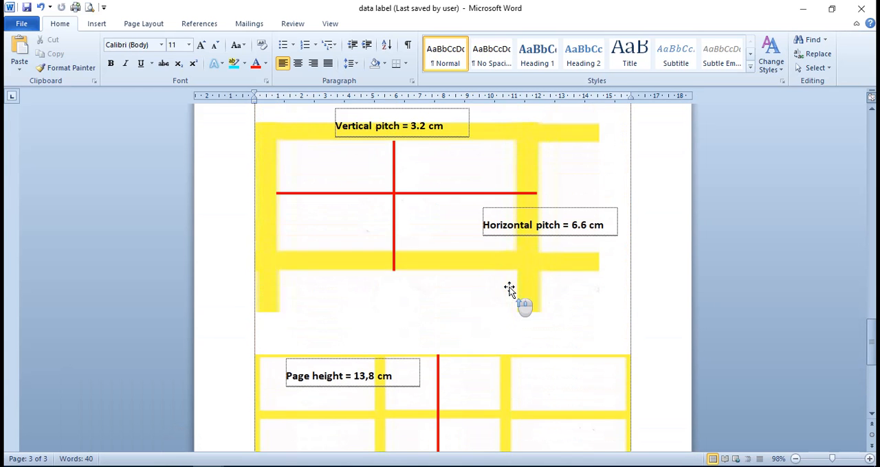
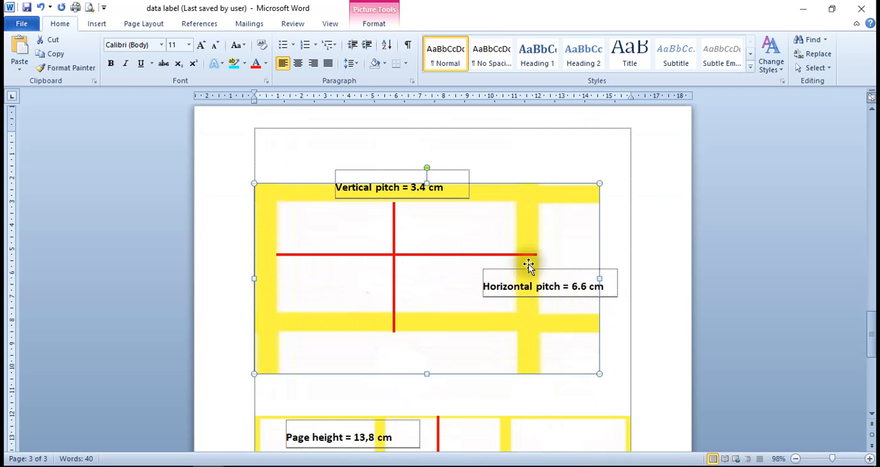
# Recheck the label width, pitch and page size annotations on the second and third pages of the data label document
pyautogui.click(531, 258)
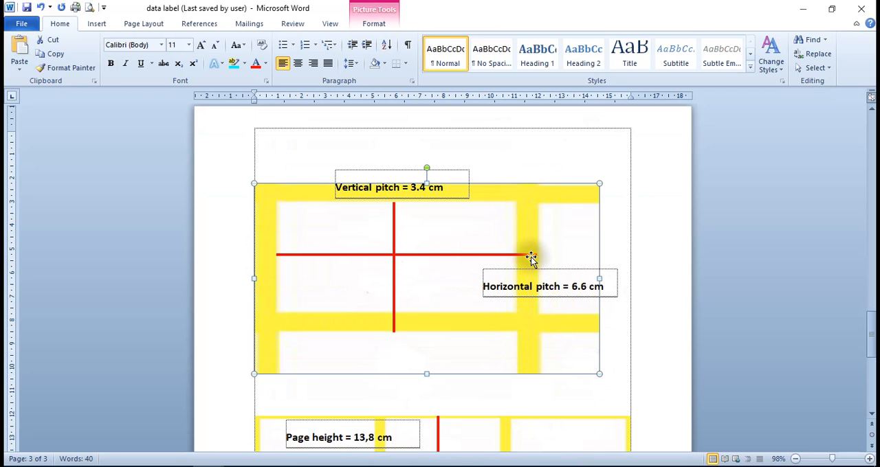
pyautogui.scroll(10, 531, 261)
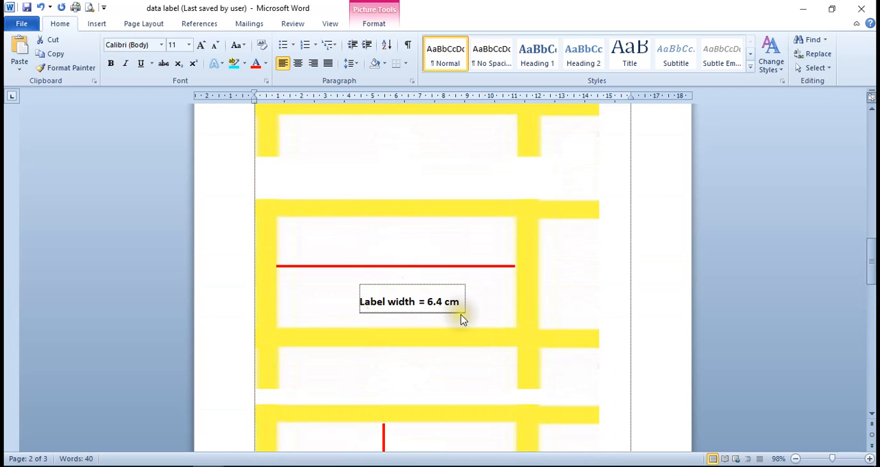
pyautogui.scroll(-10, 461, 315)
pyautogui.scroll(-5, 461, 315)
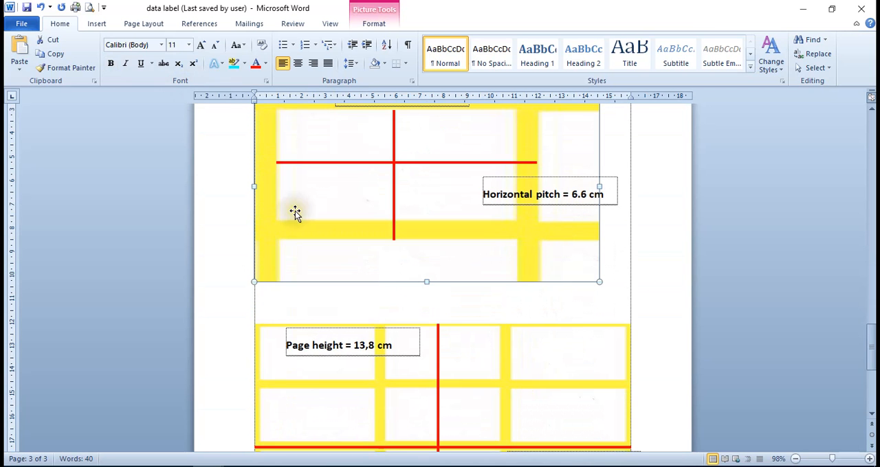
pyautogui.scroll(-1, 340, 235)
pyautogui.scroll(-3, 341, 235)
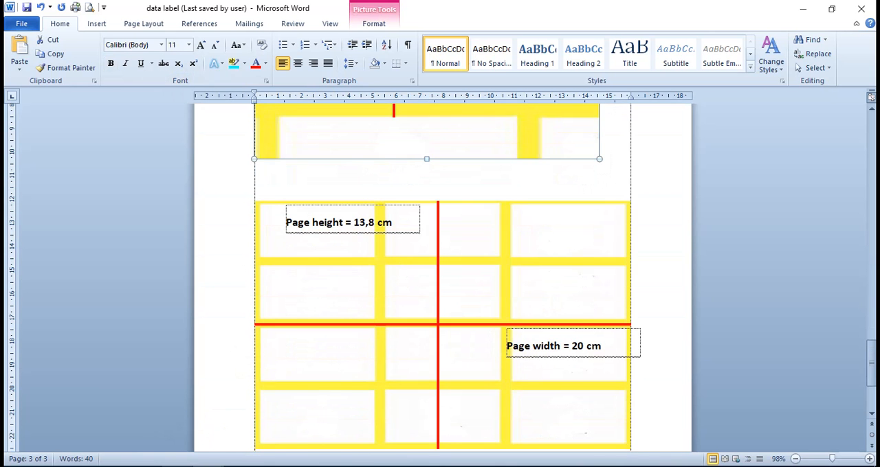
# Compare Document2's page width and page height fields with the full sheet diagram on the data label document's third page
pyautogui.click(253, 428)
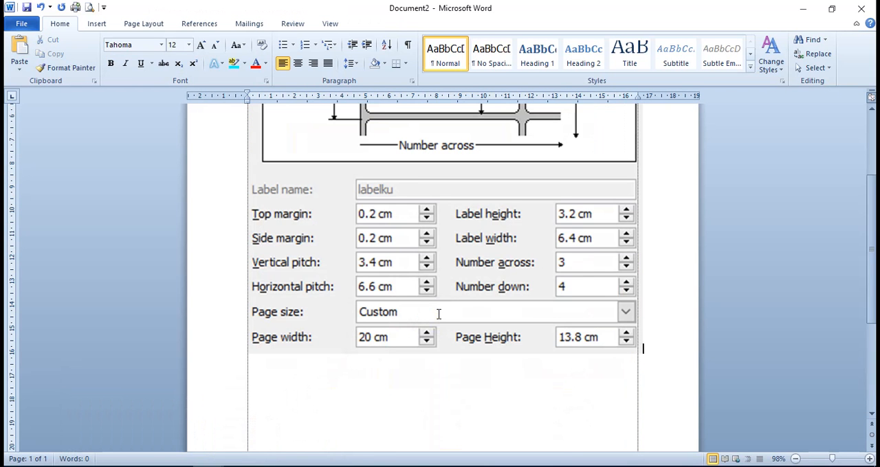
pyautogui.scroll(-2, 447, 314)
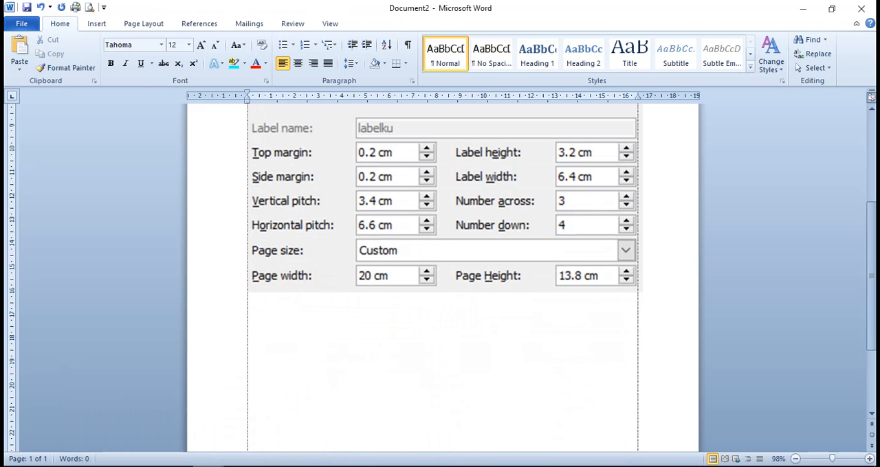
pyautogui.moveTo(199, 466)
pyautogui.click(140, 433)
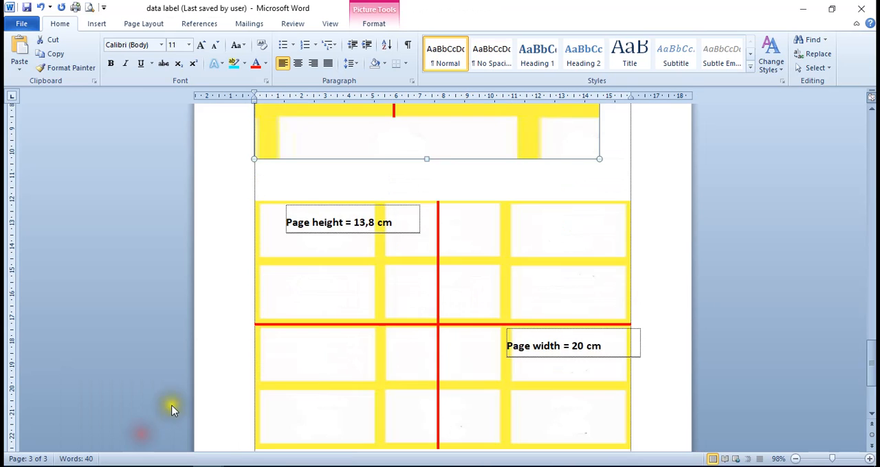
pyautogui.scroll(-3, 172, 411)
pyautogui.scroll(-2, 185, 406)
pyautogui.scroll(3, 227, 392)
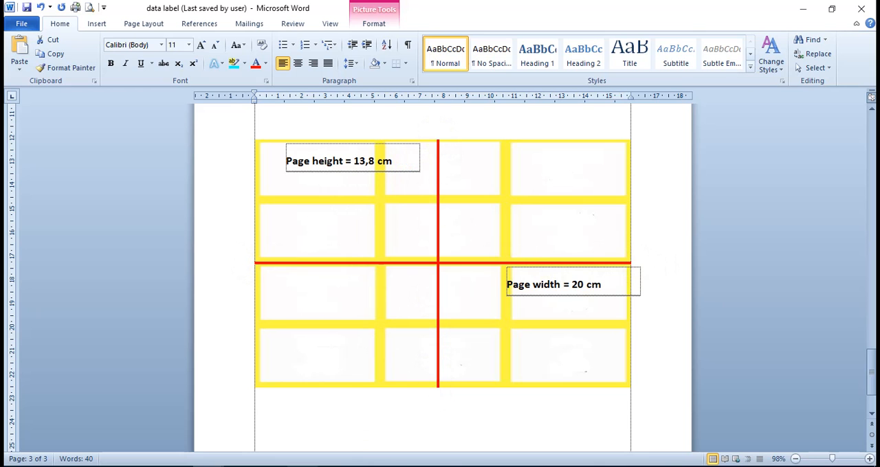
# Switch to Document2 and examine the label preview diagram together with the dimension fields below it
pyautogui.click(195, 466)
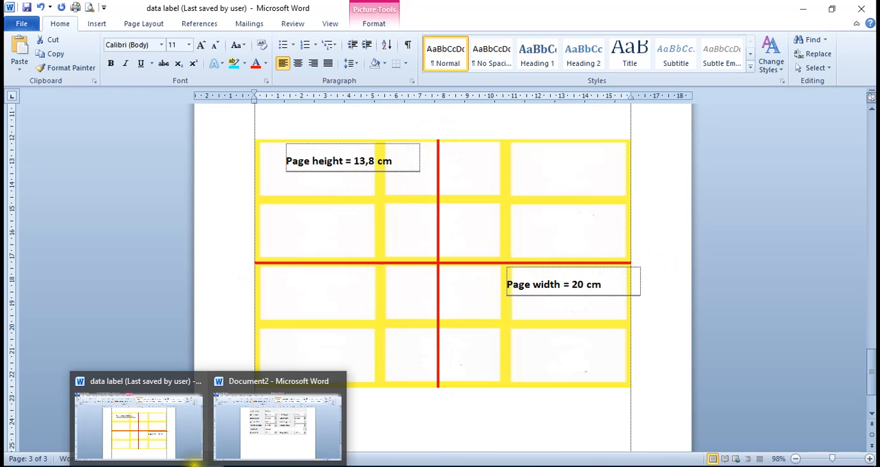
pyautogui.click(307, 432)
pyautogui.scroll(6, 395, 318)
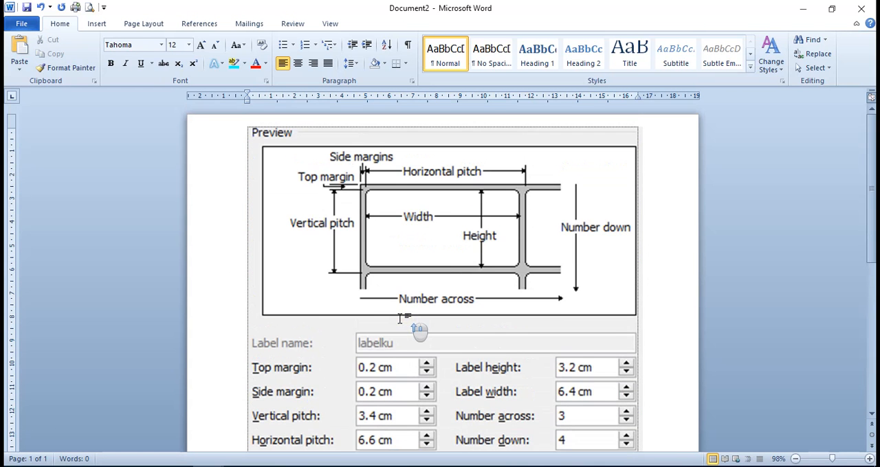
pyautogui.scroll(-7, 400, 318)
pyautogui.scroll(3, 399, 319)
pyautogui.scroll(1, 400, 318)
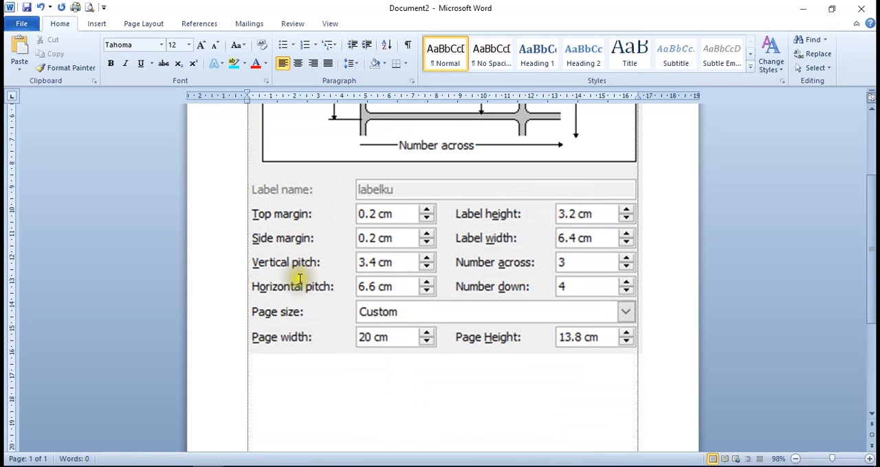
# Return to the data label document and review its margin, label size, pitch and page size annotations in order
pyautogui.moveTo(208, 466)
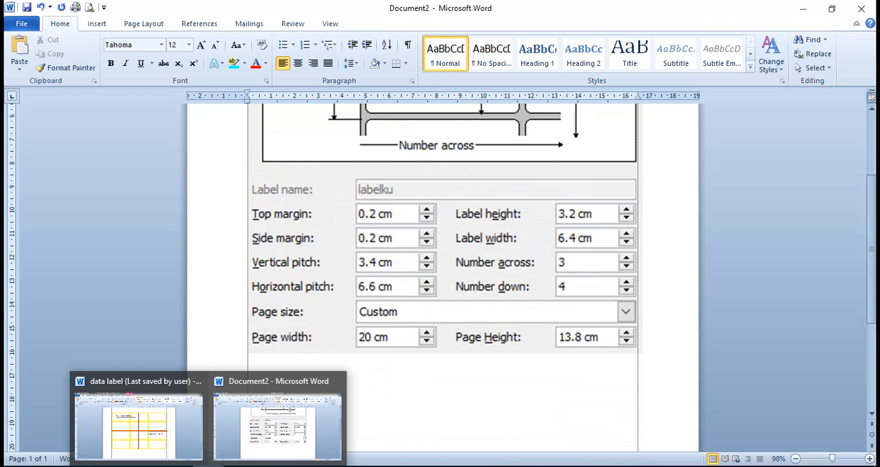
pyautogui.click(155, 433)
pyautogui.scroll(6, 517, 299)
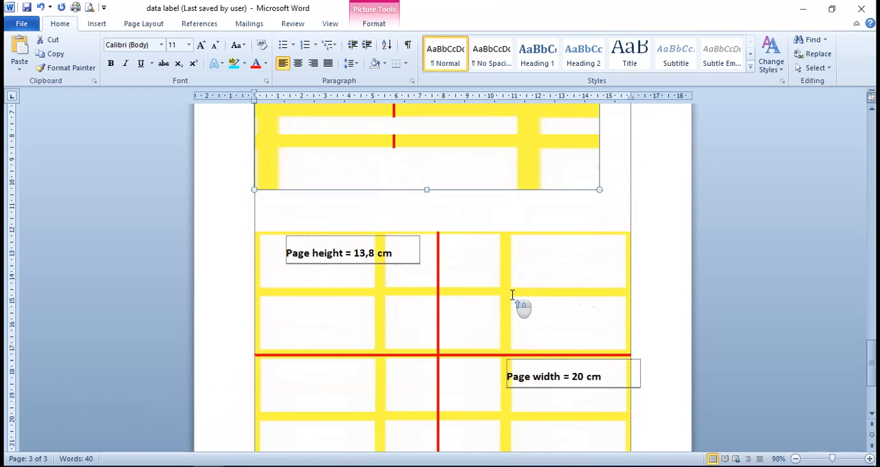
pyautogui.scroll(6, 512, 295)
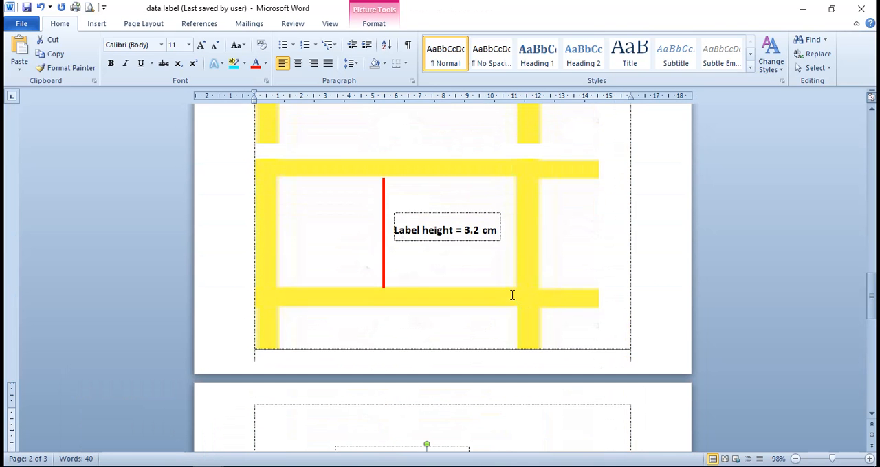
pyautogui.scroll(15, 512, 295)
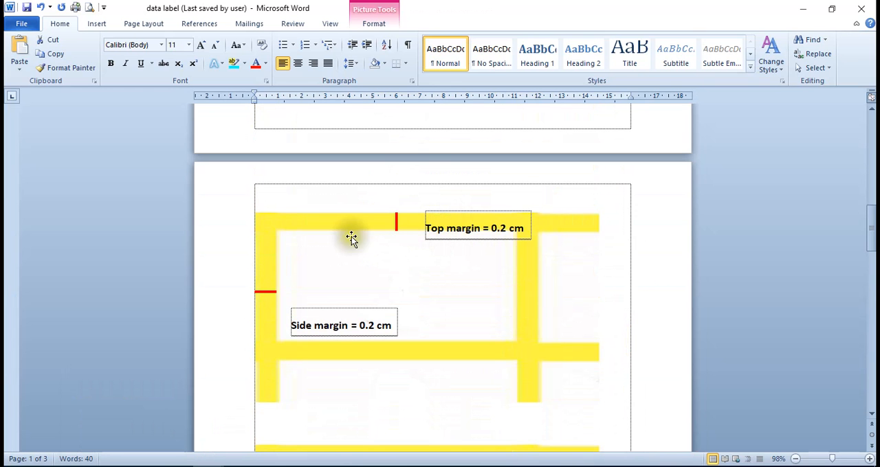
pyautogui.scroll(-10, 364, 300)
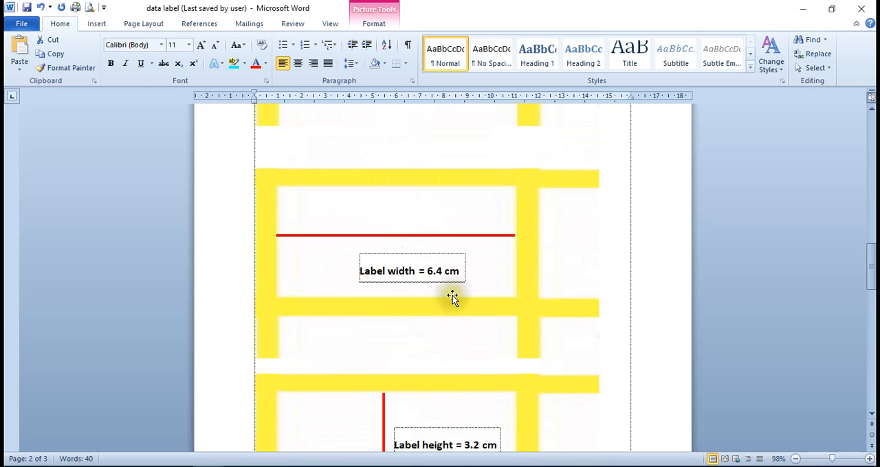
pyautogui.scroll(-3, 452, 297)
pyautogui.scroll(-8, 424, 351)
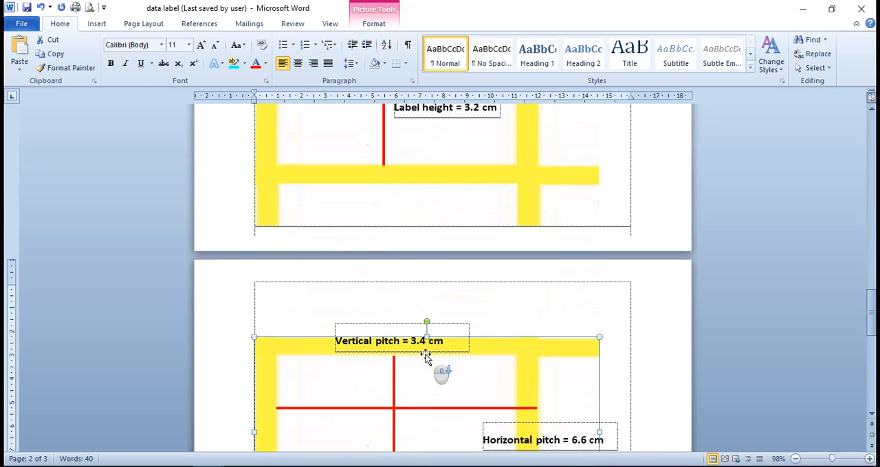
pyautogui.scroll(-3, 427, 355)
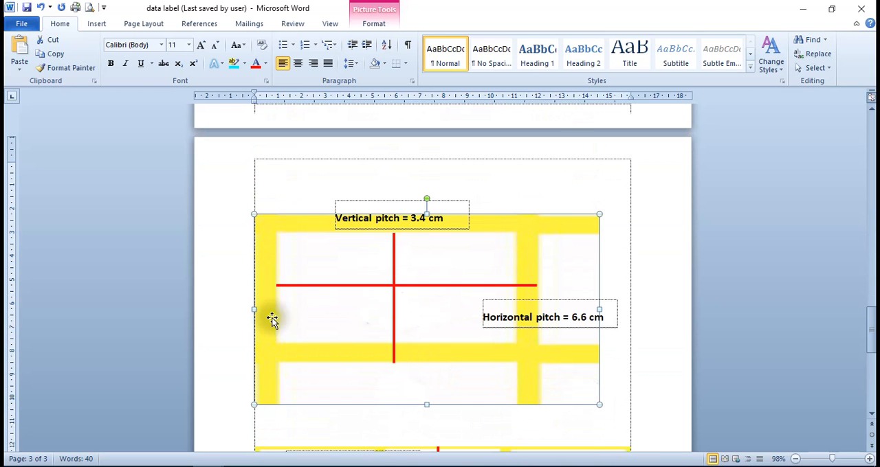
pyautogui.scroll(-5, 555, 318)
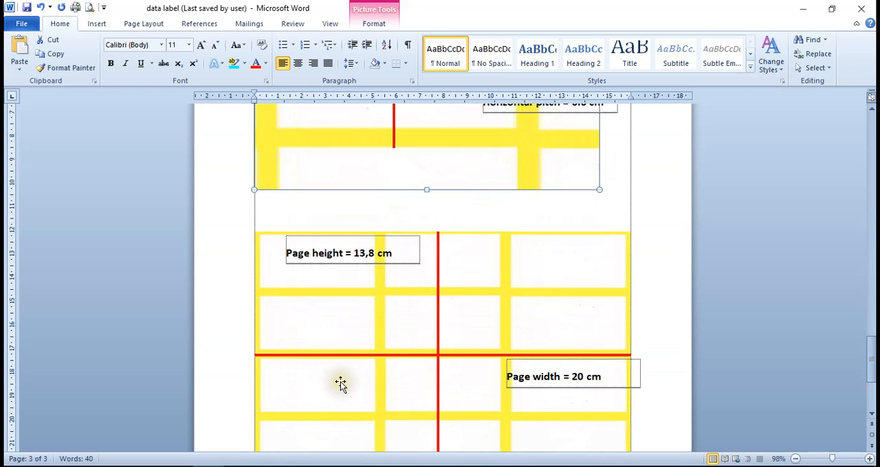
pyautogui.scroll(-4, 330, 382)
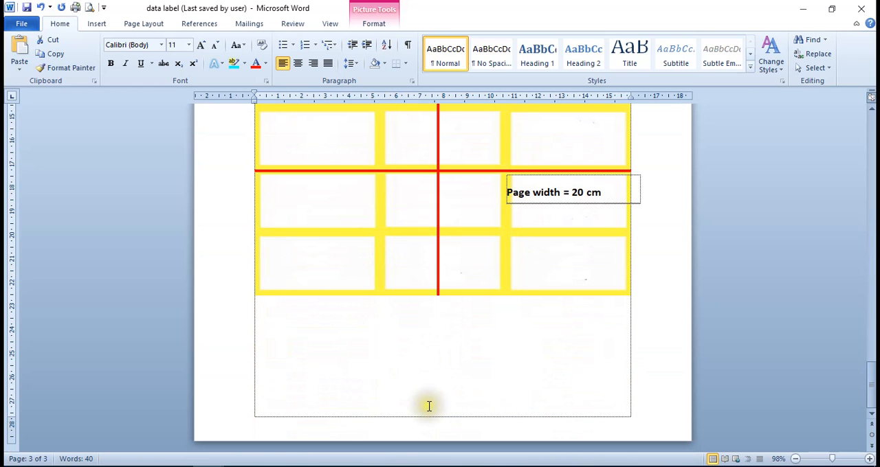
# Switch to Document2 and recheck its preview diagram and complete set of label dimension fields
pyautogui.moveTo(206, 466)
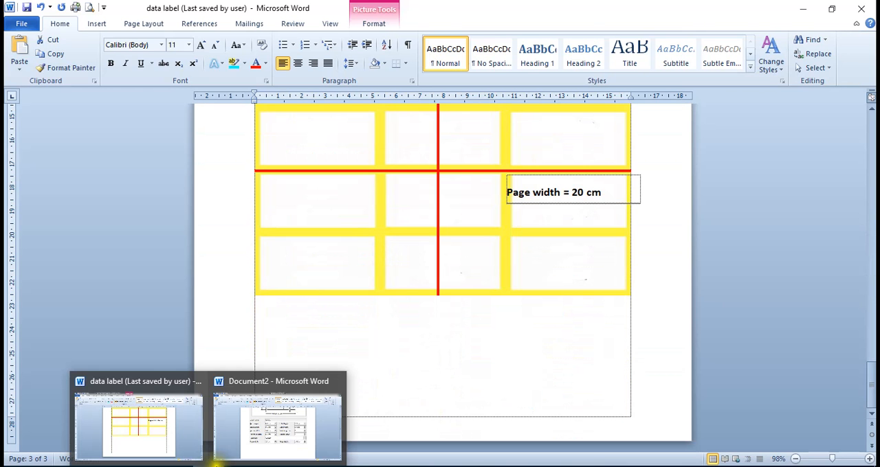
pyautogui.click(275, 439)
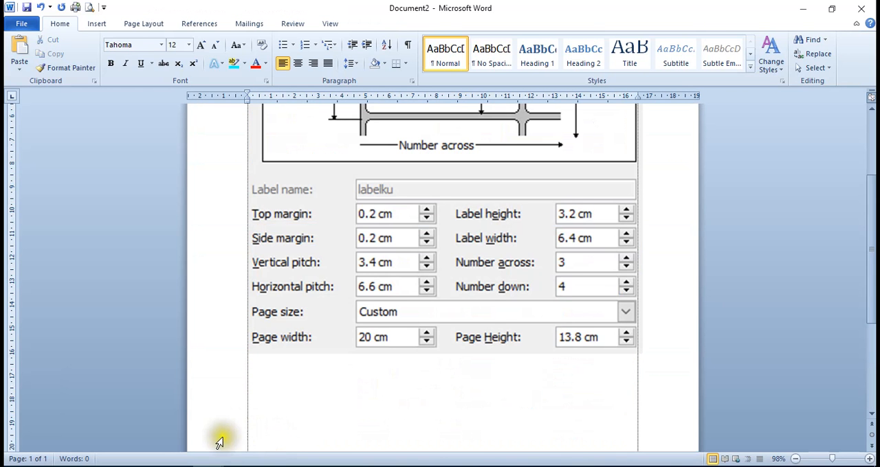
pyautogui.scroll(-5, 422, 428)
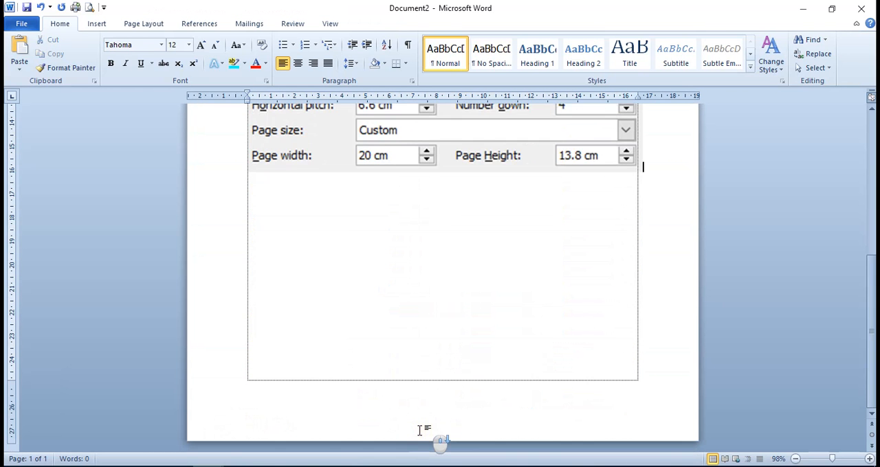
pyautogui.scroll(9, 421, 431)
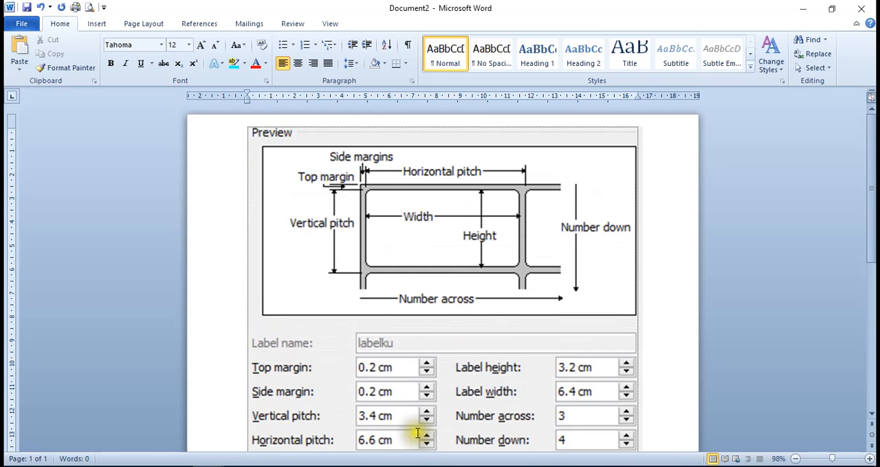
pyautogui.scroll(-3, 261, 413)
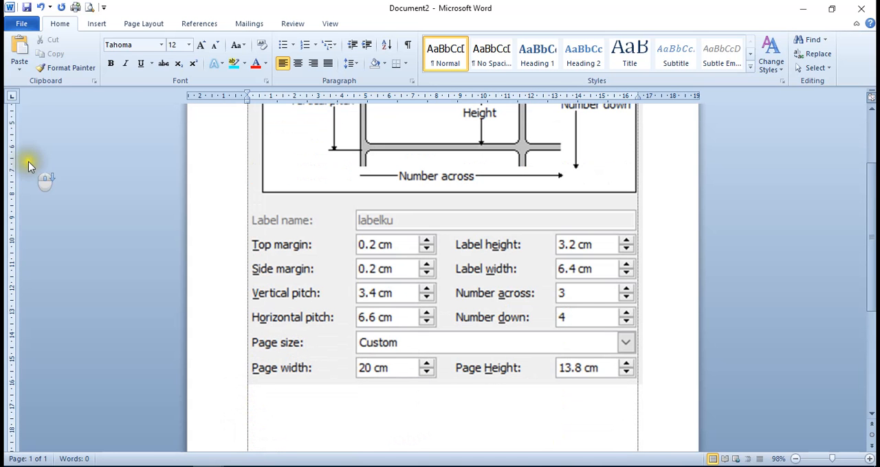
# Create a new blank document
pyautogui.click(31, 25)
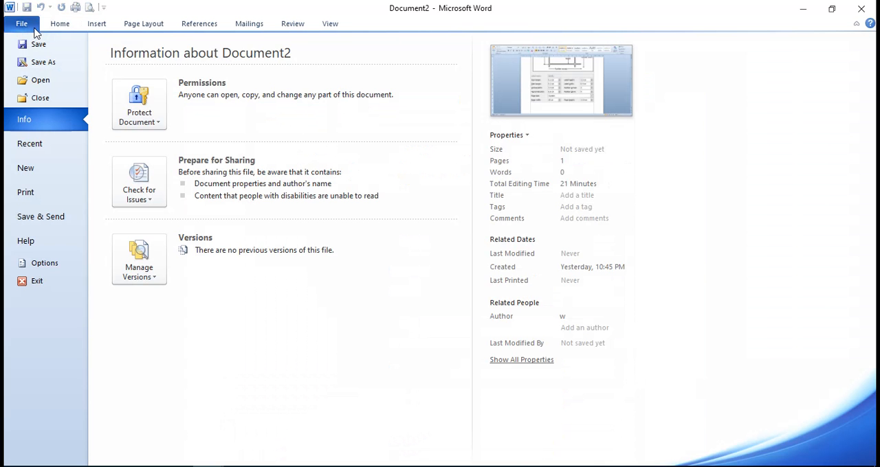
pyautogui.click(31, 174)
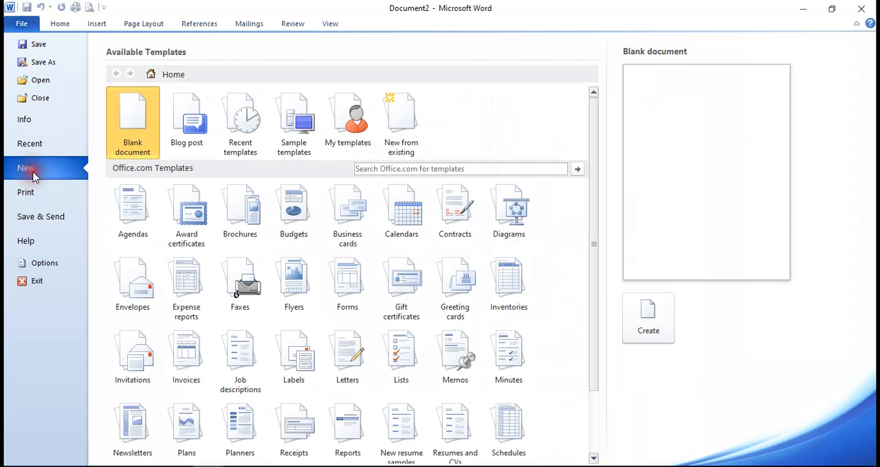
pyautogui.click(654, 330)
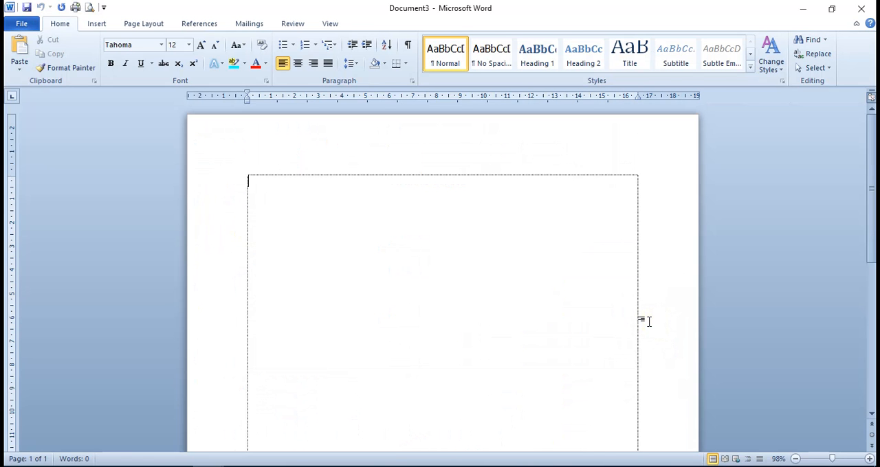
pyautogui.click(646, 323)
# Open the nama undangan workbook from the Documents folder in Excel and examine its Nama, Di and Tempat columns down to the last row
pyautogui.click(208, 466)
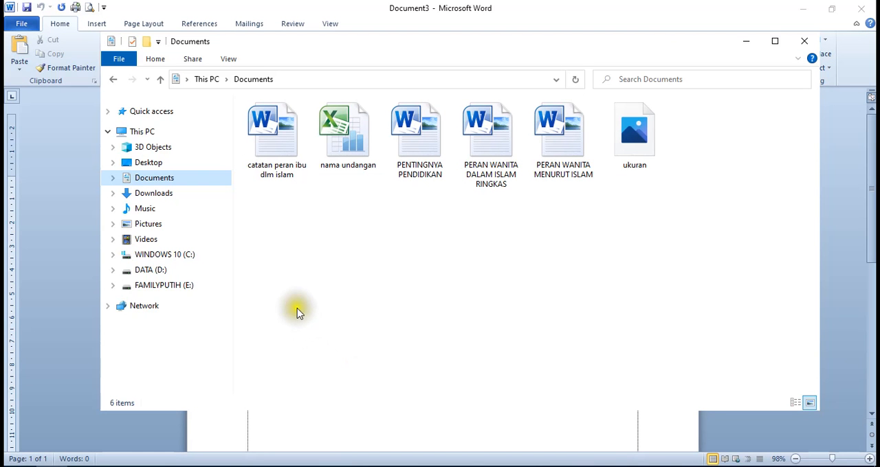
pyautogui.click(353, 138)
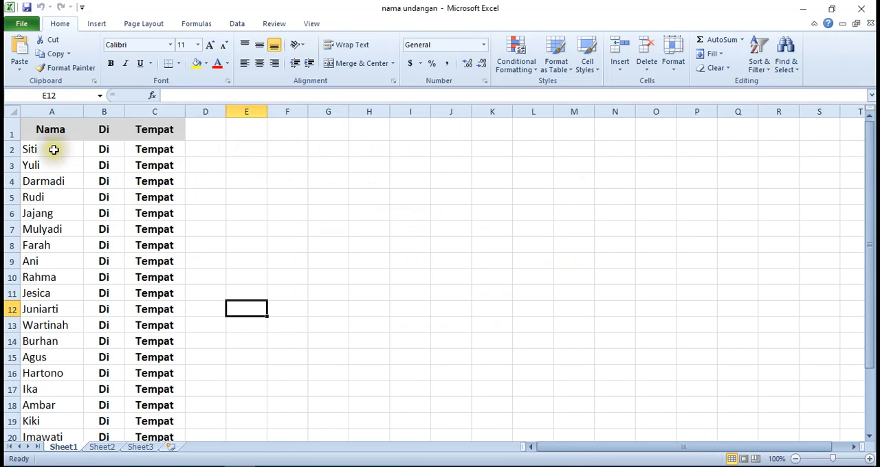
pyautogui.scroll(-5, 62, 159)
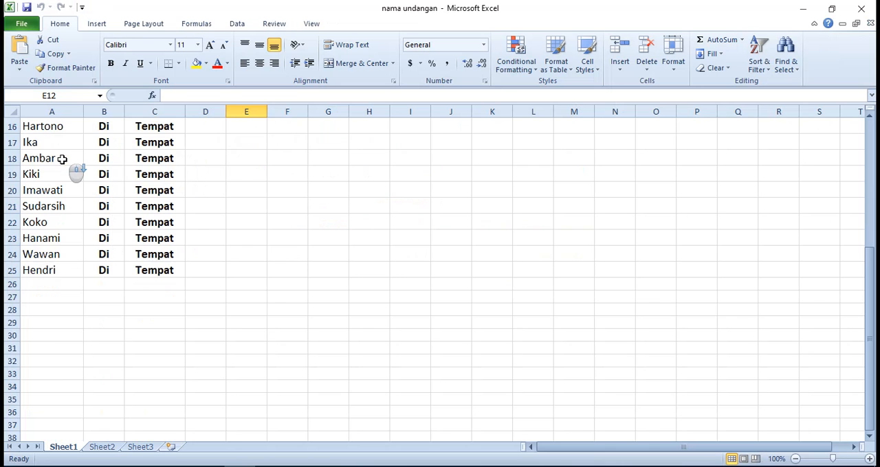
pyautogui.scroll(5, 62, 160)
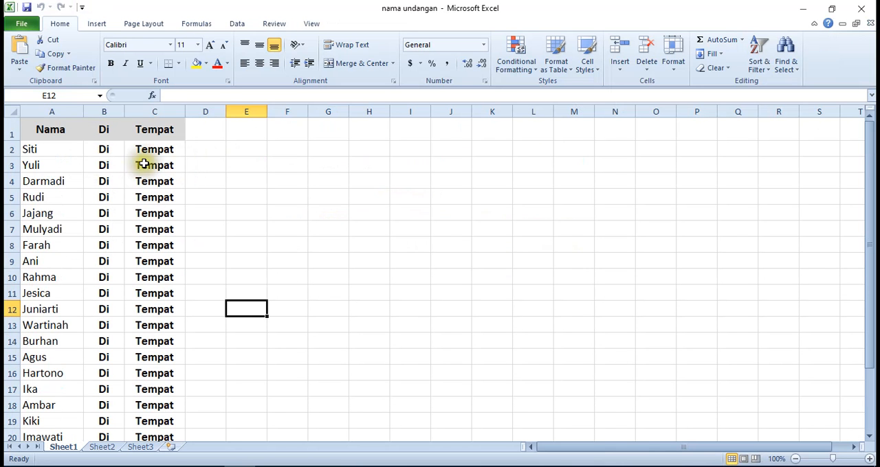
pyautogui.click(73, 156)
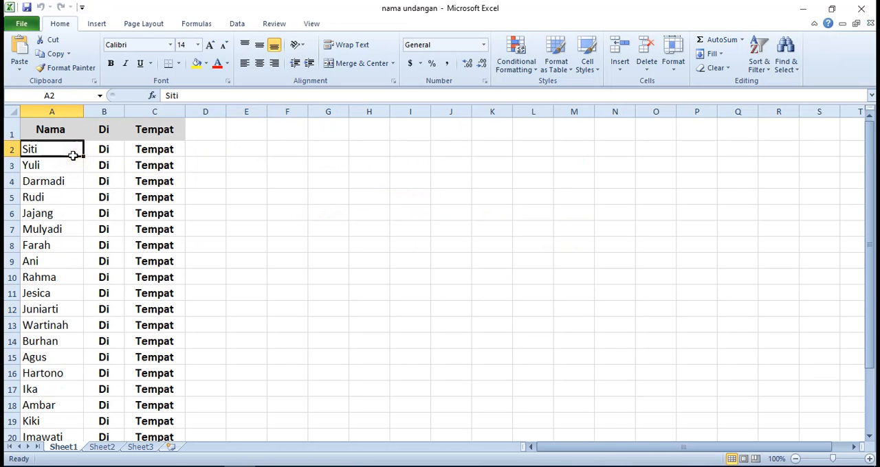
pyautogui.scroll(-5, 73, 156)
pyautogui.scroll(2, 73, 156)
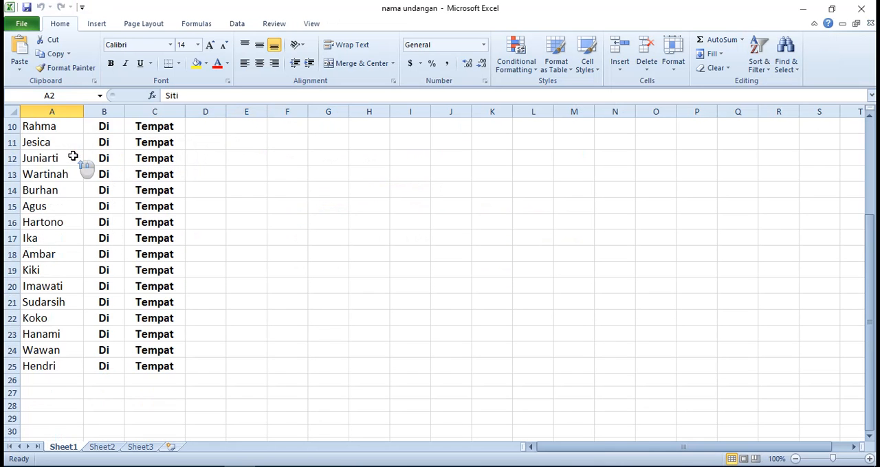
pyautogui.scroll(3, 73, 156)
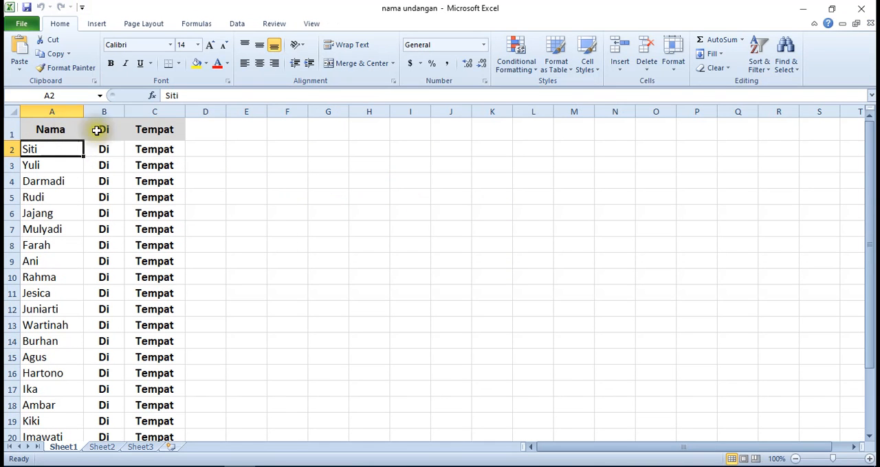
# Check the Nama, Di and Tempat header cells and the guest names listed in the Nama column
pyautogui.click(55, 131)
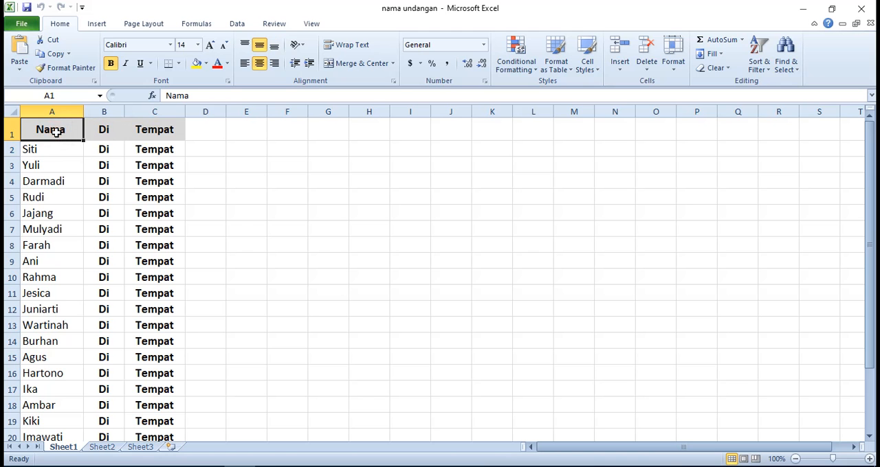
pyautogui.click(100, 131)
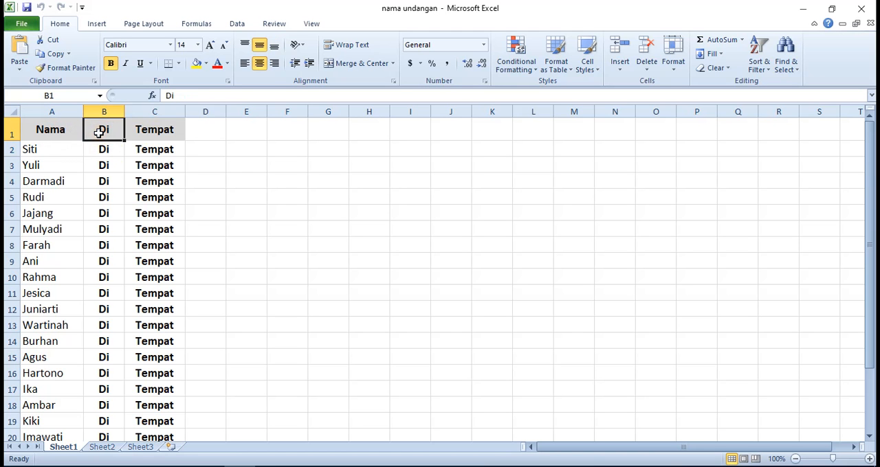
pyautogui.click(158, 129)
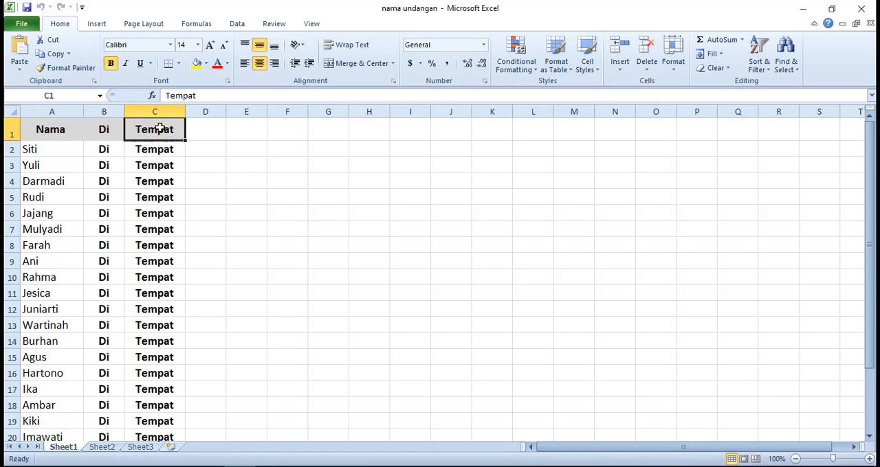
pyautogui.click(59, 150)
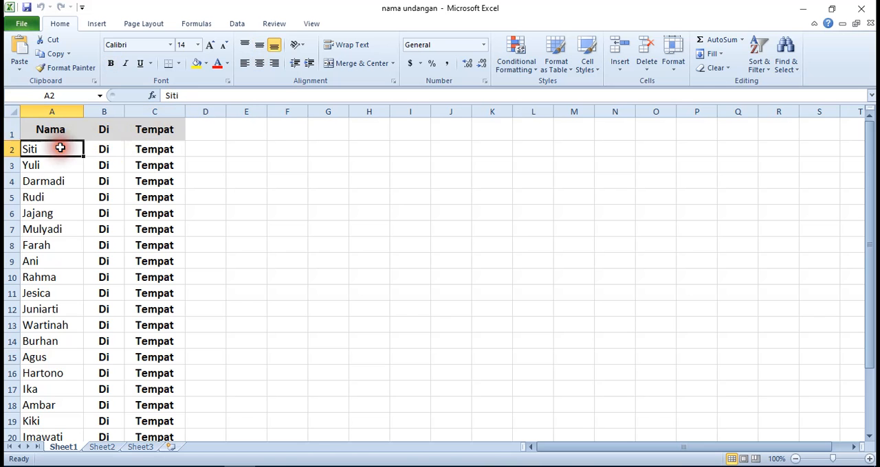
pyautogui.scroll(-4, 59, 157)
pyautogui.scroll(4, 59, 165)
pyautogui.scroll(-6, 59, 165)
pyautogui.scroll(6, 61, 166)
# Check the Di and Tempat entries from the first guest row down through the list
pyautogui.click(103, 148)
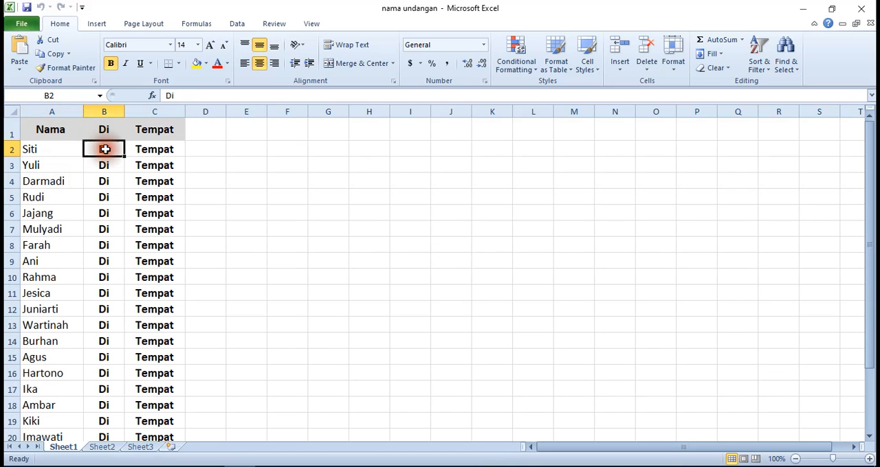
pyautogui.scroll(-3, 106, 196)
pyautogui.scroll(3, 107, 198)
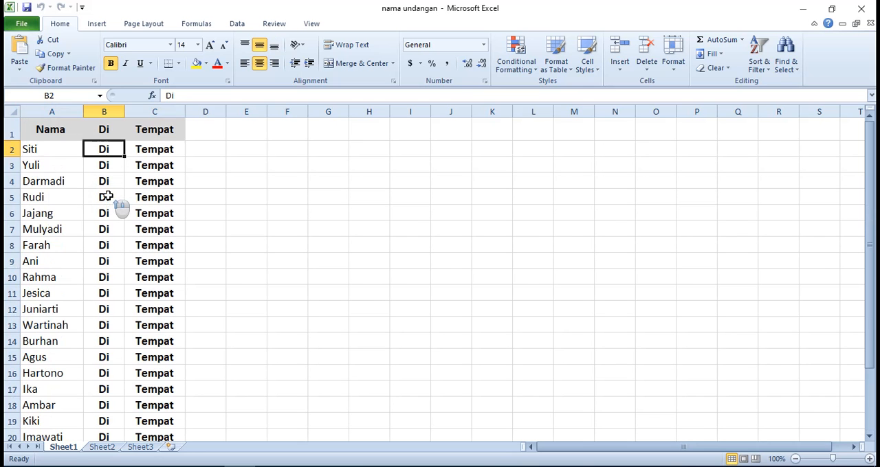
pyautogui.click(42, 150)
pyautogui.click(110, 150)
pyautogui.click(148, 151)
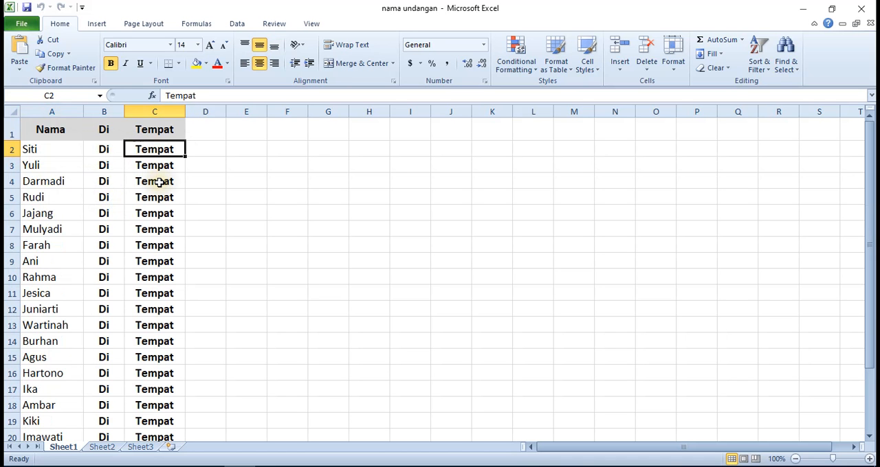
pyautogui.scroll(-3, 160, 182)
pyautogui.scroll(3, 160, 182)
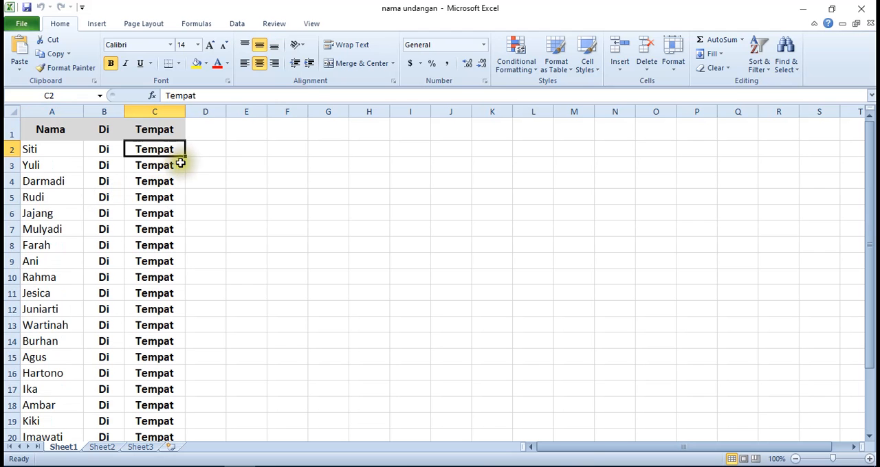
pyautogui.click(150, 165)
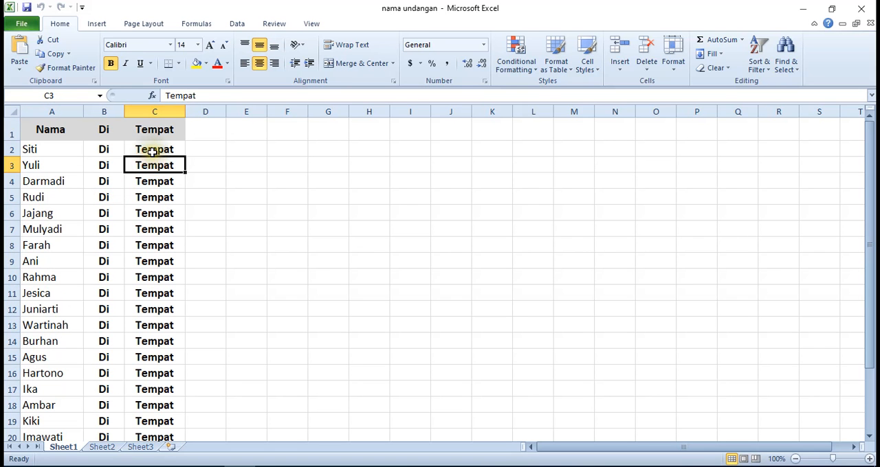
pyautogui.click(155, 149)
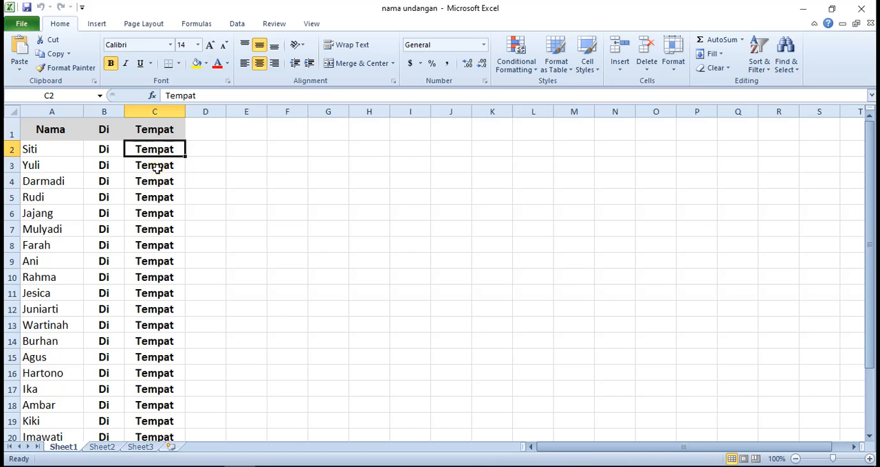
pyautogui.scroll(-1, 169, 165)
pyautogui.scroll(-4, 176, 316)
pyautogui.scroll(5, 199, 330)
pyautogui.click(26, 26)
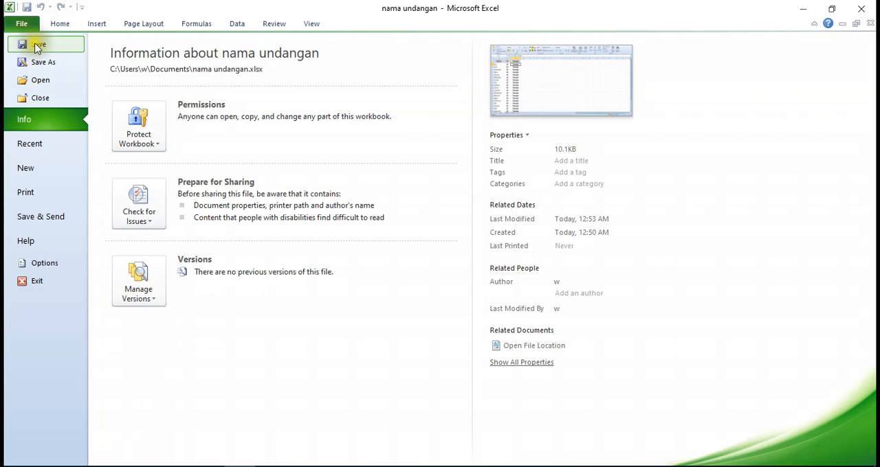
pyautogui.click(37, 62)
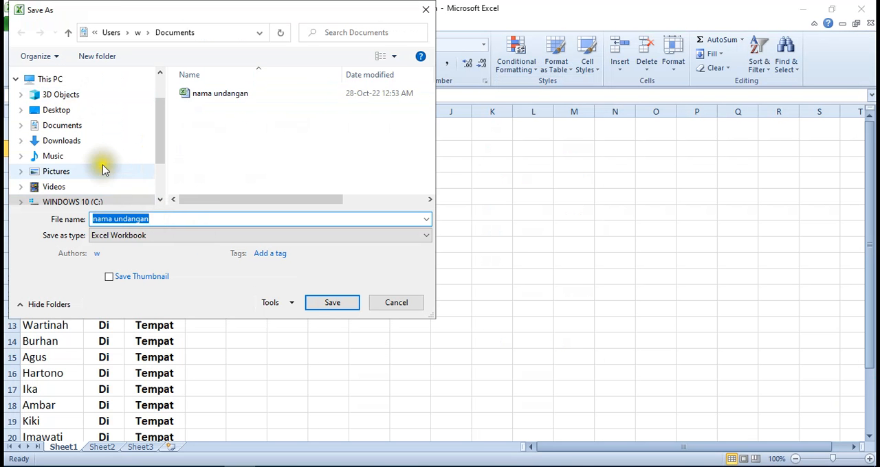
pyautogui.click(75, 131)
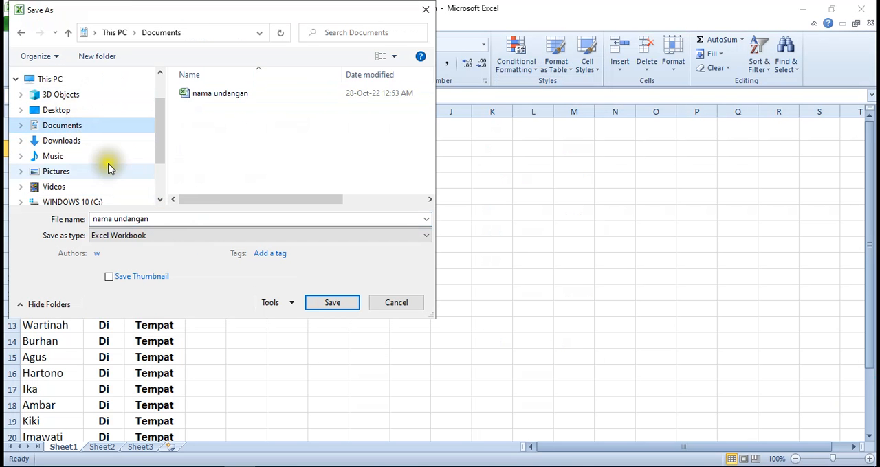
pyautogui.click(165, 218)
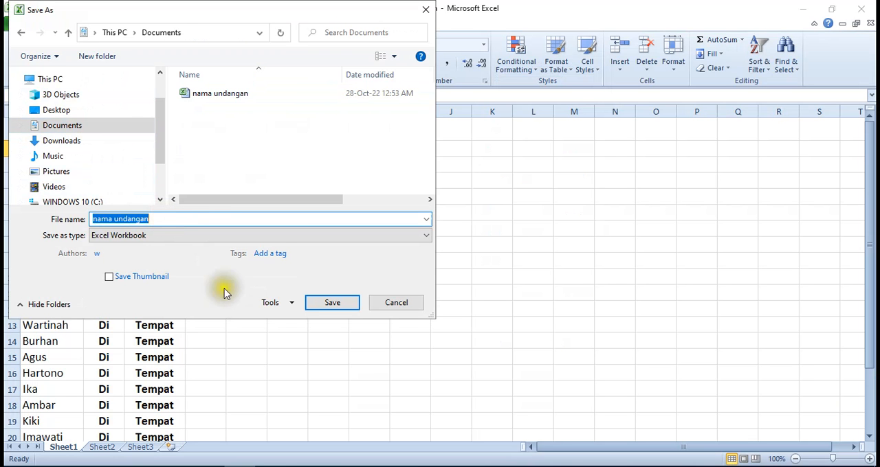
pyautogui.click(395, 302)
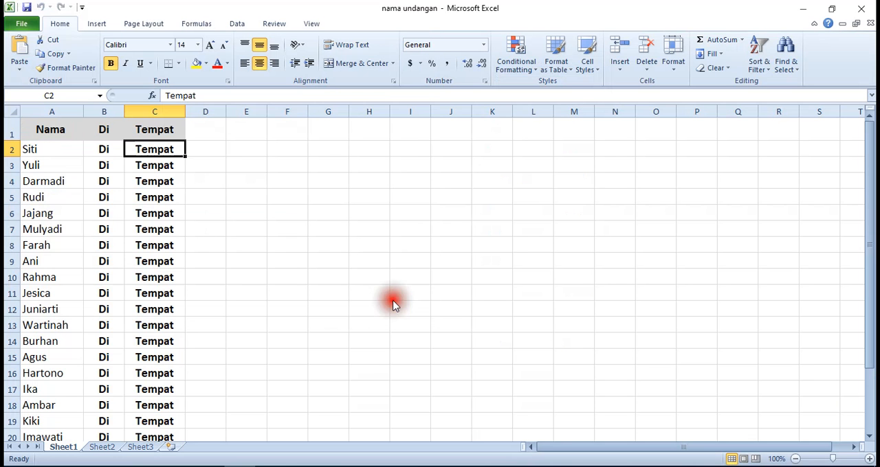
# Close the nama undangan workbook and return to the blank Word document
pyautogui.click(860, 8)
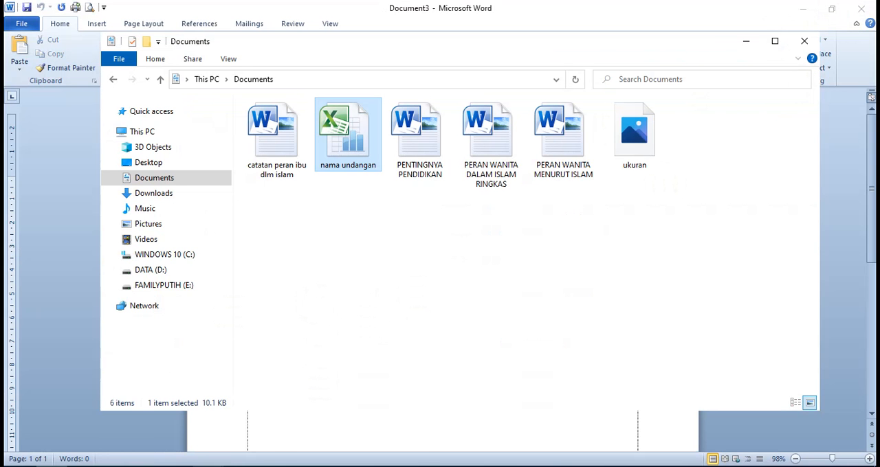
pyautogui.click(331, 441)
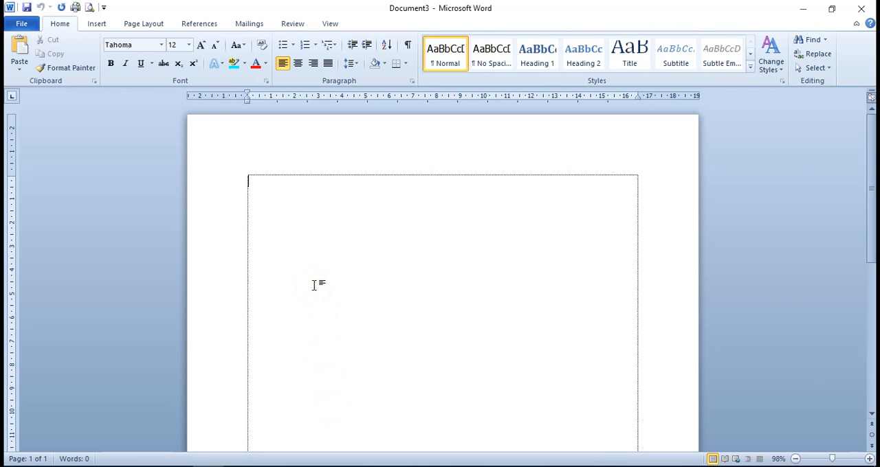
pyautogui.click(280, 210)
pyautogui.click(278, 211)
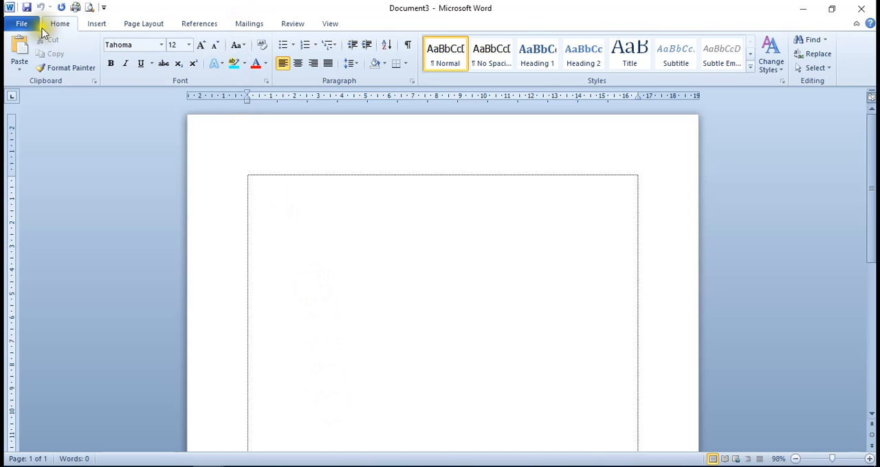
# Start a Labels mail merge and open the details for a new custom label
pyautogui.click(240, 24)
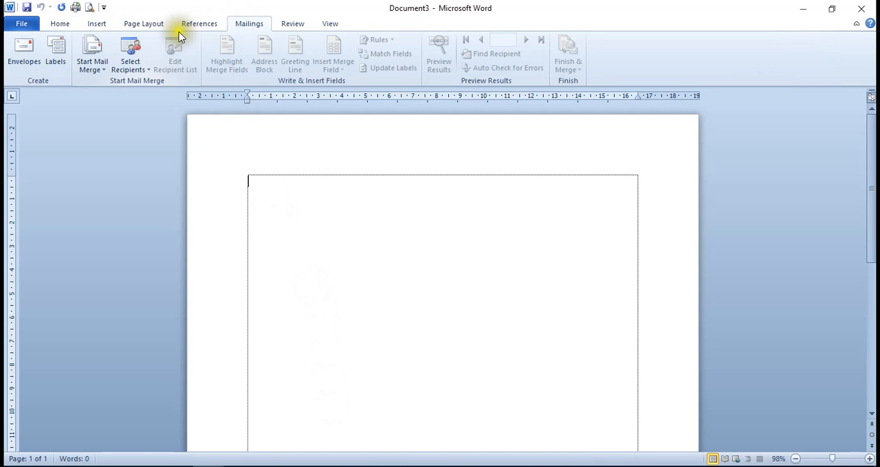
pyautogui.click(103, 75)
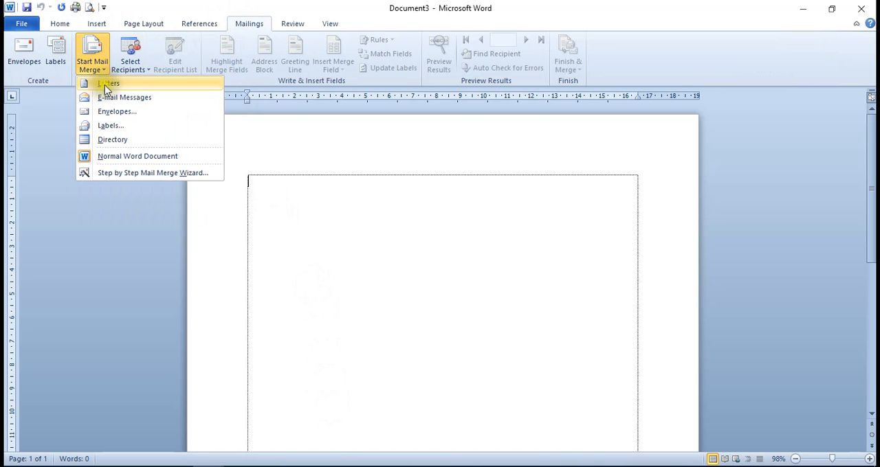
pyautogui.click(108, 128)
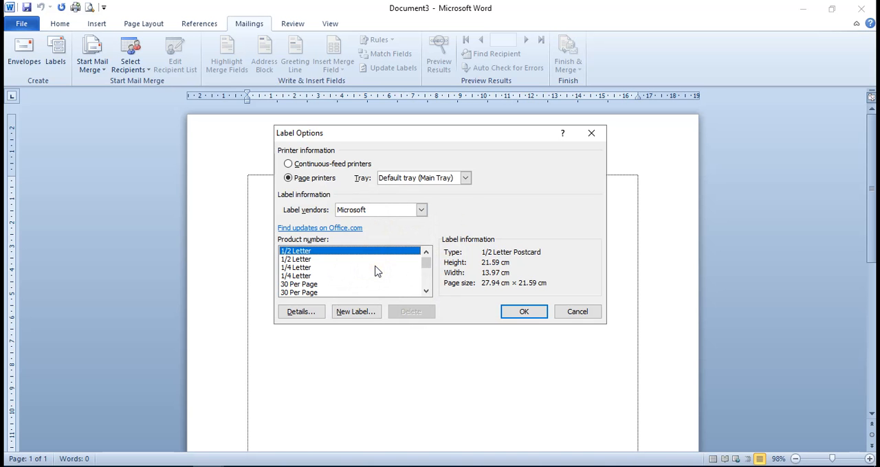
pyautogui.click(353, 313)
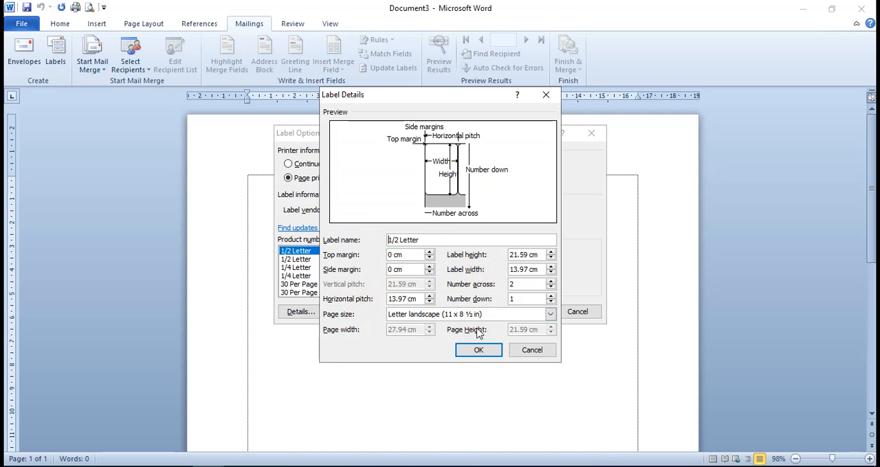
# Name the new label "label undangan" and set its top and side margins to 0.2 cm
pyautogui.click(428, 240)
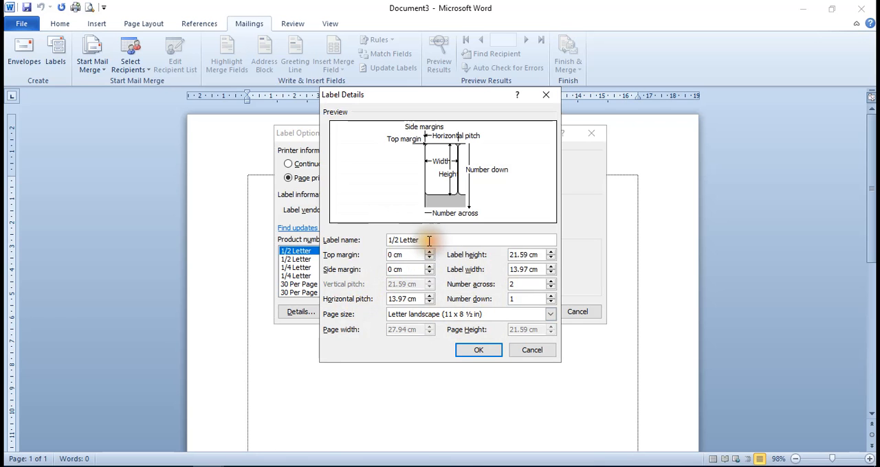
pyautogui.moveTo(428, 240); pyautogui.dragTo(379, 240)
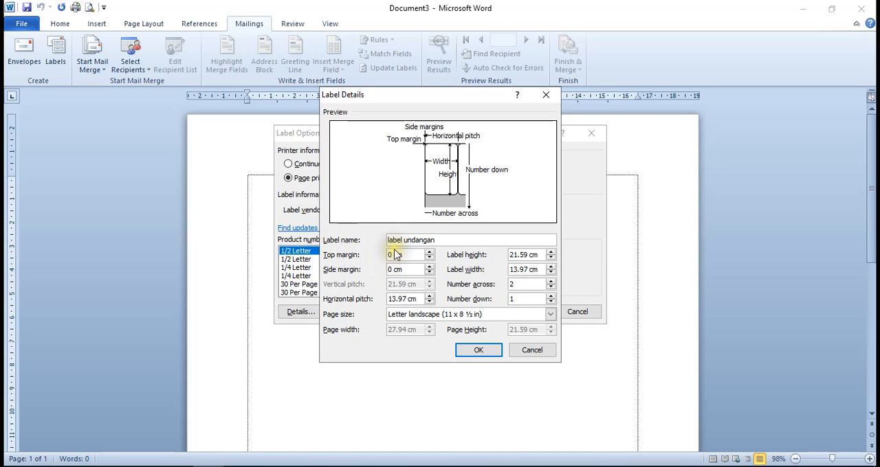
pyautogui.click(392, 255)
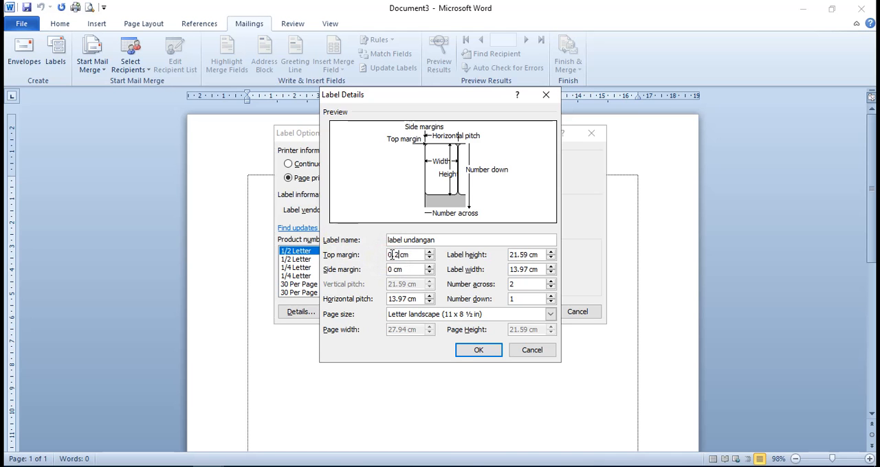
pyautogui.click(391, 270)
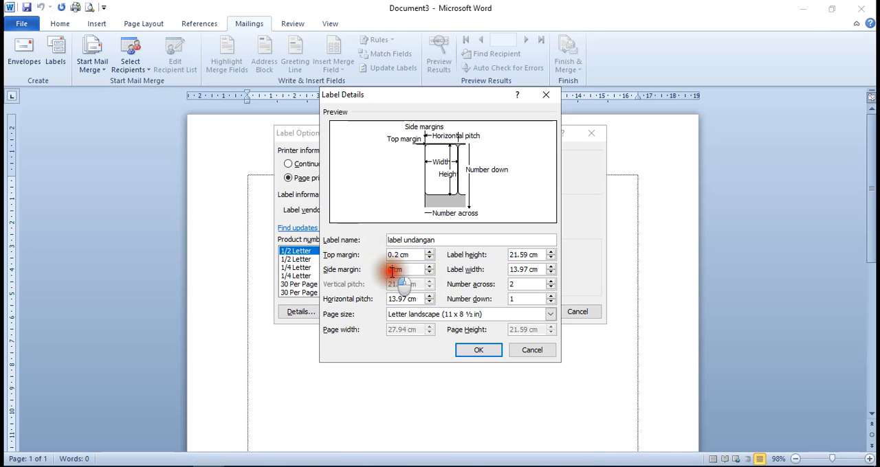
pyautogui.write('.2')
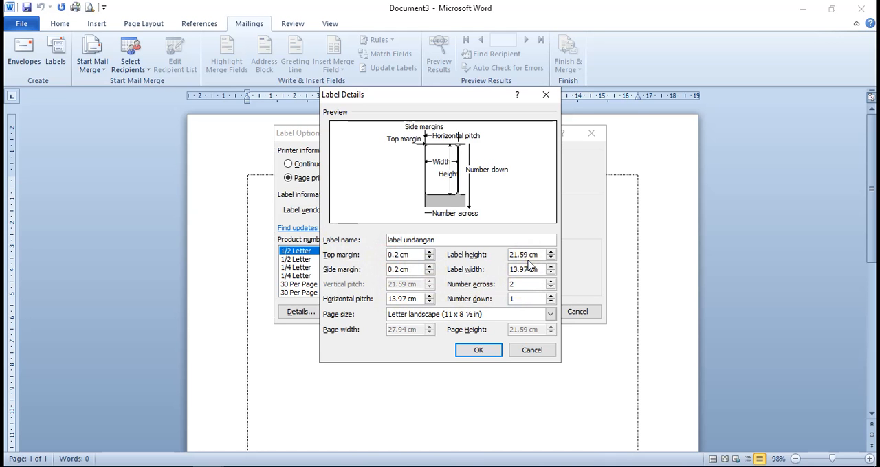
# Set the label height to 3.2 cm and width to 6.4 cm, with 3 labels across and 4 down
pyautogui.moveTo(527, 254); pyautogui.dragTo(485, 254)
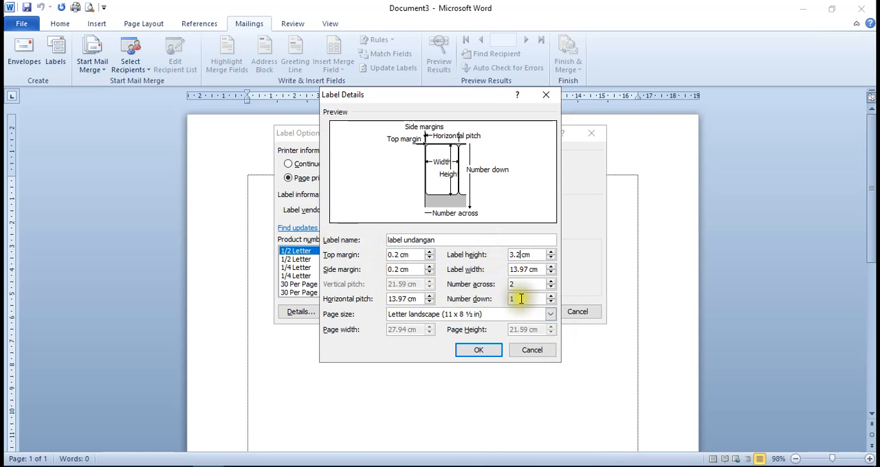
pyautogui.moveTo(514, 270); pyautogui.dragTo(528, 267)
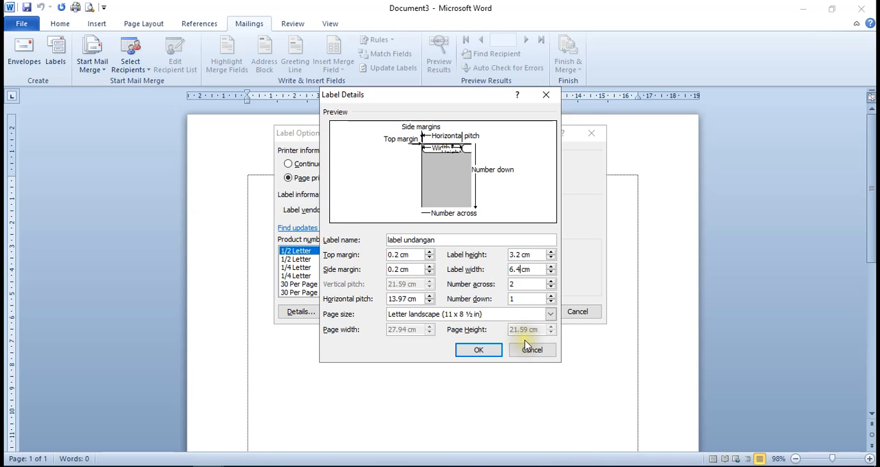
pyautogui.click(530, 286)
pyautogui.click(551, 281)
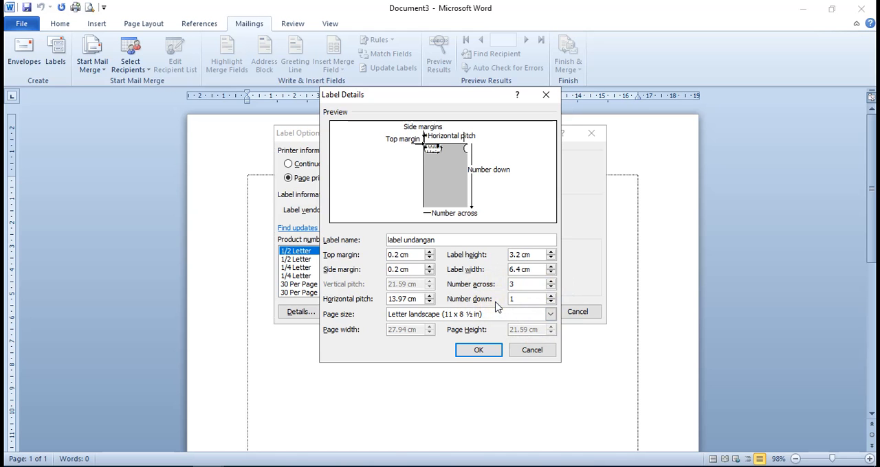
pyautogui.click(550, 295)
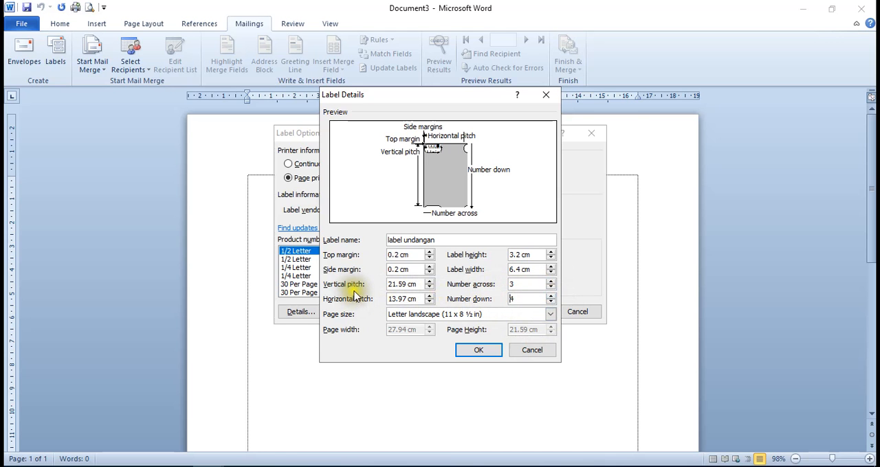
# Set the label's vertical pitch to 3.4 cm and horizontal pitch to 6.6 cm
pyautogui.moveTo(408, 284); pyautogui.dragTo(390, 297)
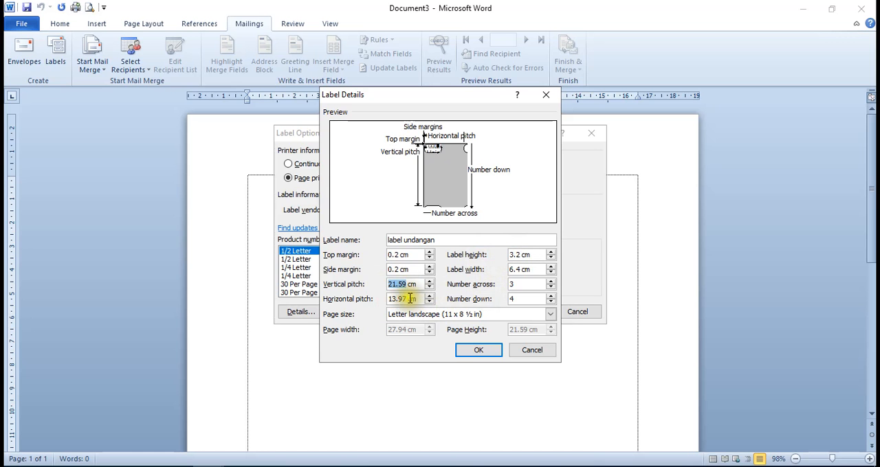
pyautogui.write('3')
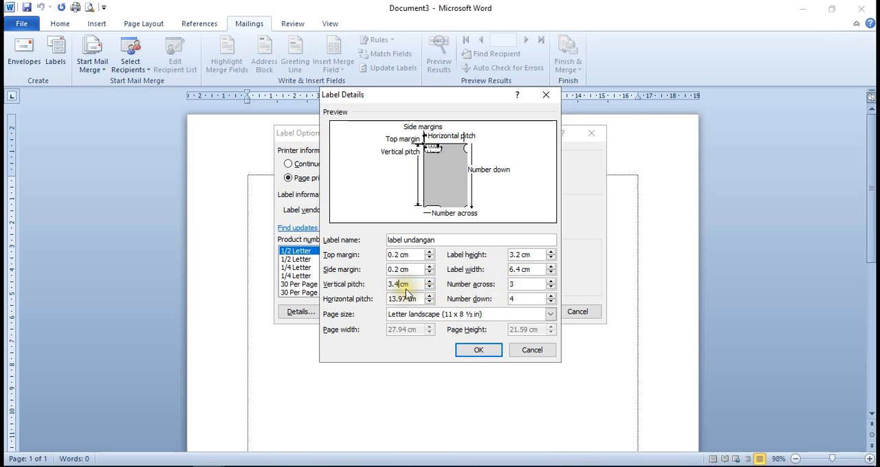
pyautogui.moveTo(407, 301); pyautogui.dragTo(389, 301)
pyautogui.write('7')
pyautogui.write('.')
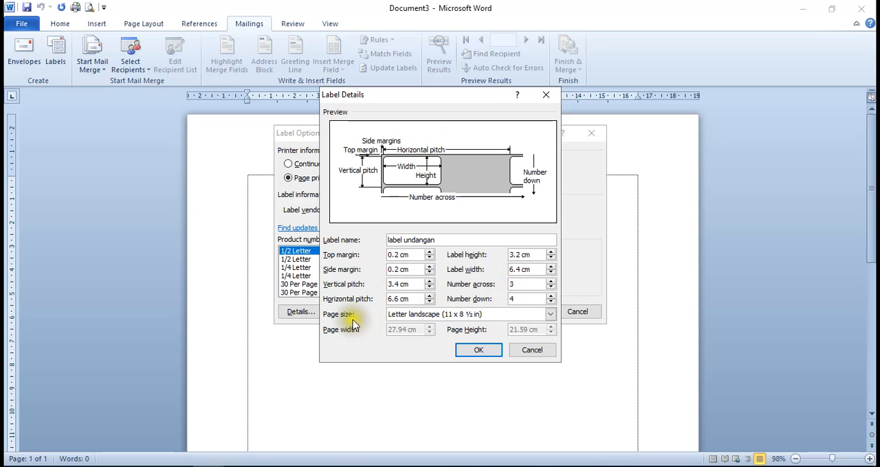
# Set the label's page size to Custom, 20 cm wide and 13.8 cm high, and save the label details
pyautogui.click(550, 315)
pyautogui.click(398, 326)
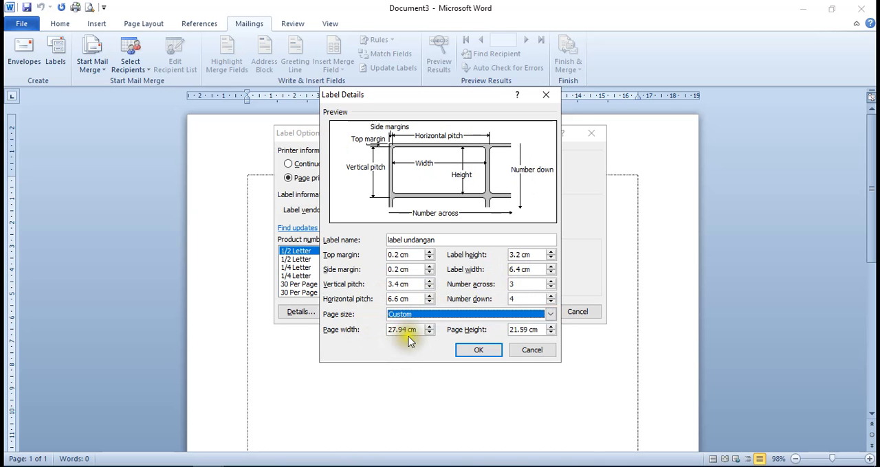
pyautogui.click(409, 330)
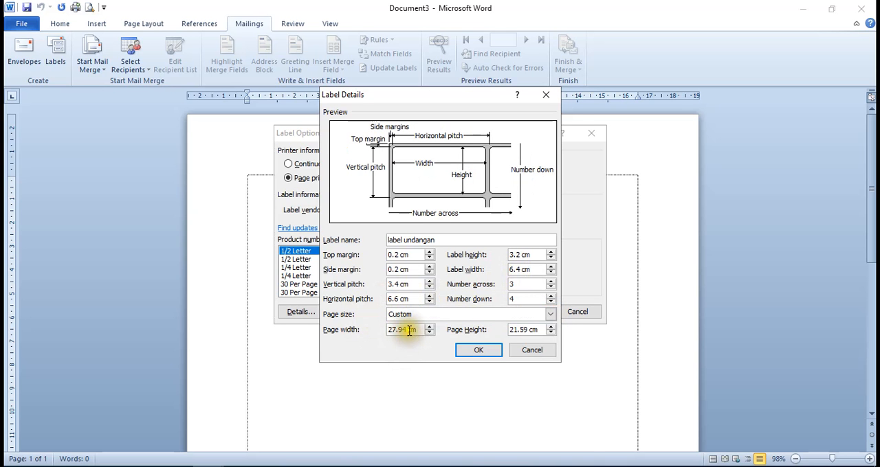
pyautogui.click(409, 332)
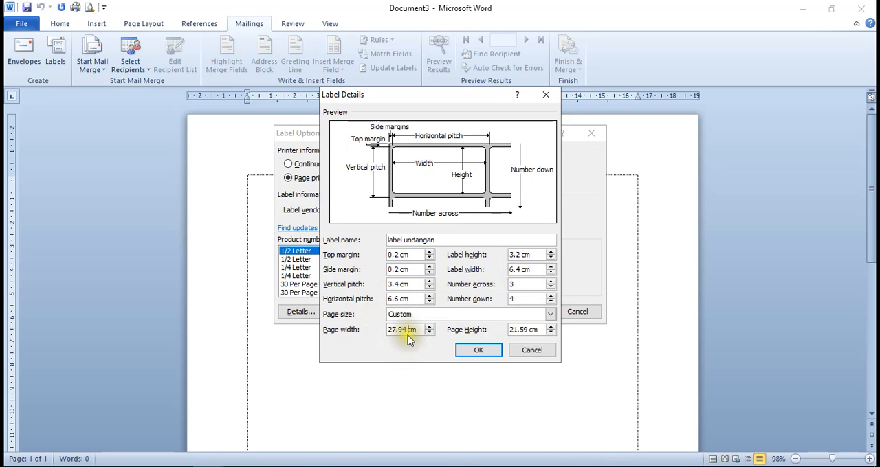
pyautogui.moveTo(407, 331); pyautogui.dragTo(371, 332)
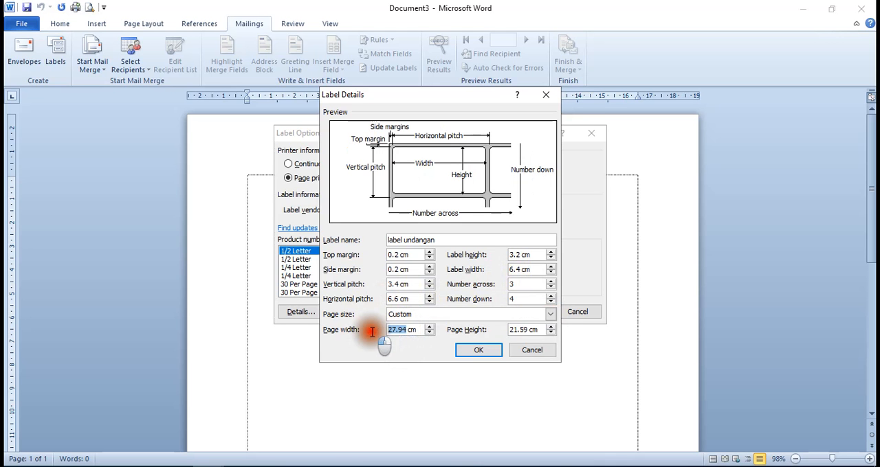
pyautogui.click(433, 378)
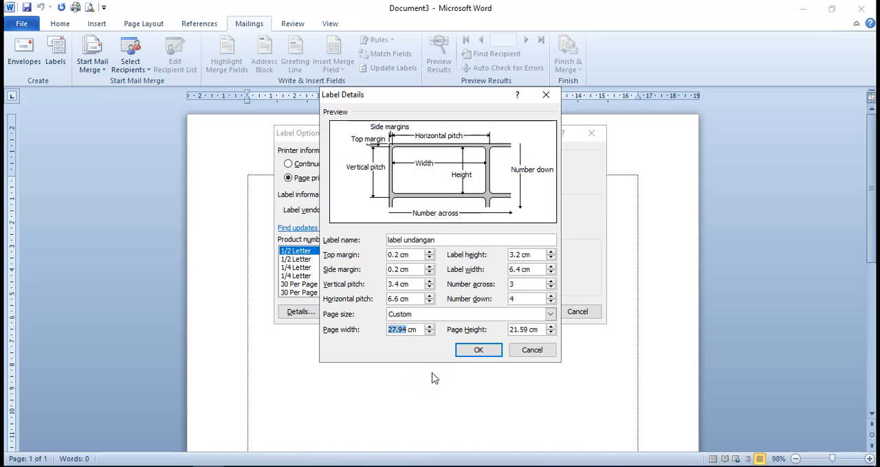
pyautogui.click(427, 376)
pyautogui.write('0')
pyautogui.click(458, 375)
pyautogui.click(527, 338)
pyautogui.doubleClick(525, 332)
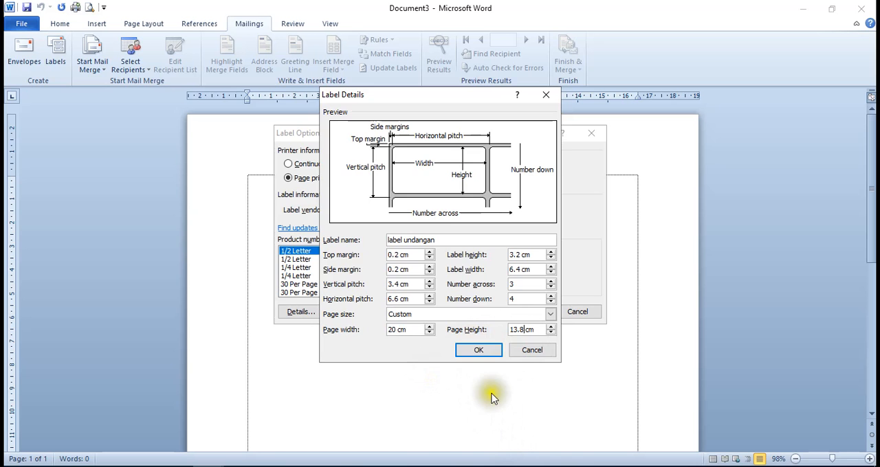
pyautogui.click(480, 350)
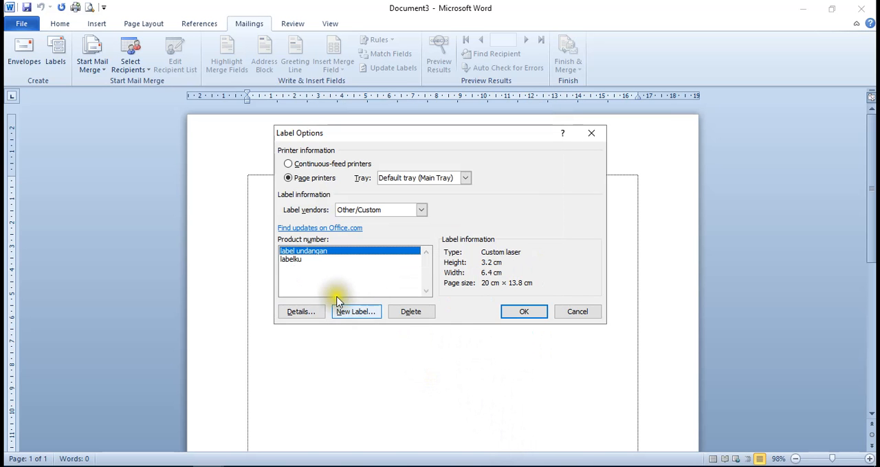
# Choose the label undangan custom label and apply it to the document
pyautogui.click(293, 259)
pyautogui.click(314, 251)
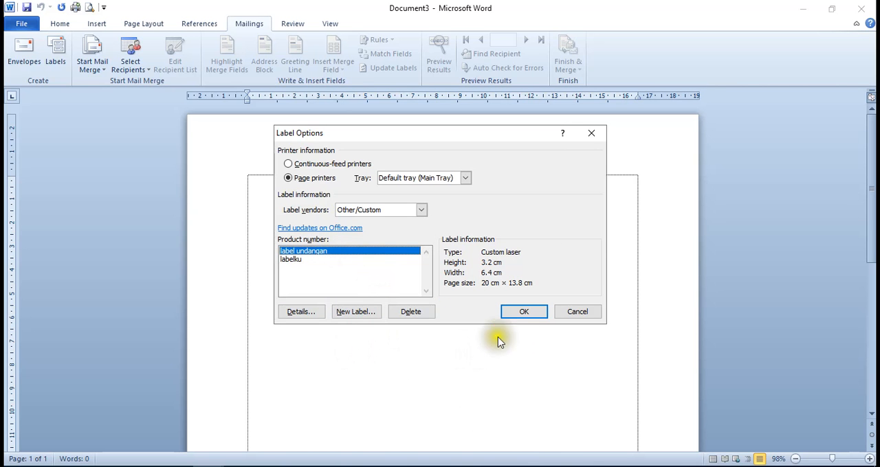
pyautogui.click(520, 313)
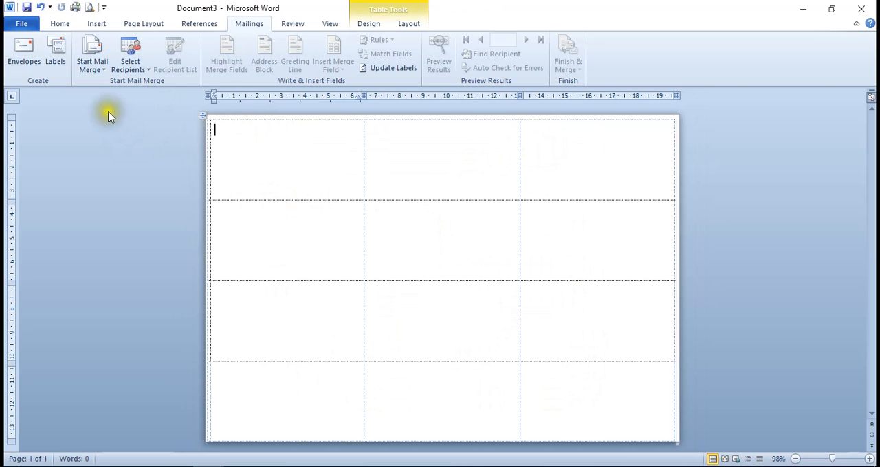
# Use Sheet1$ of the existing nama undangan workbook in Documents as the recipient list
pyautogui.click(142, 71)
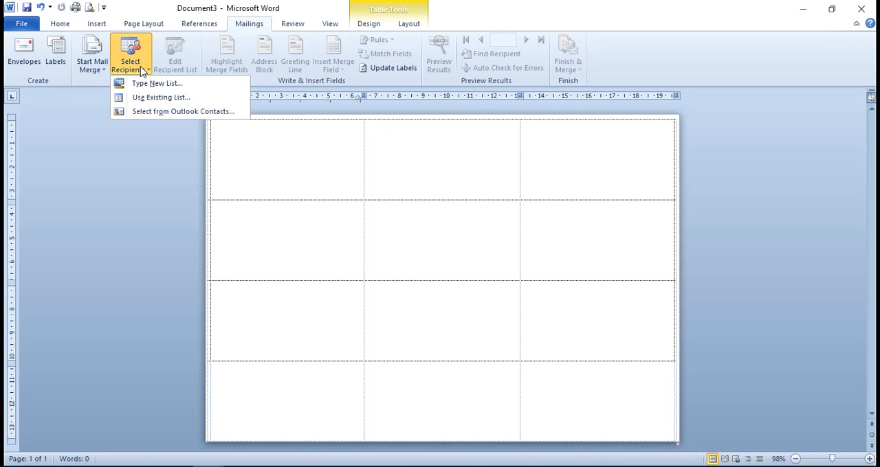
pyautogui.click(147, 100)
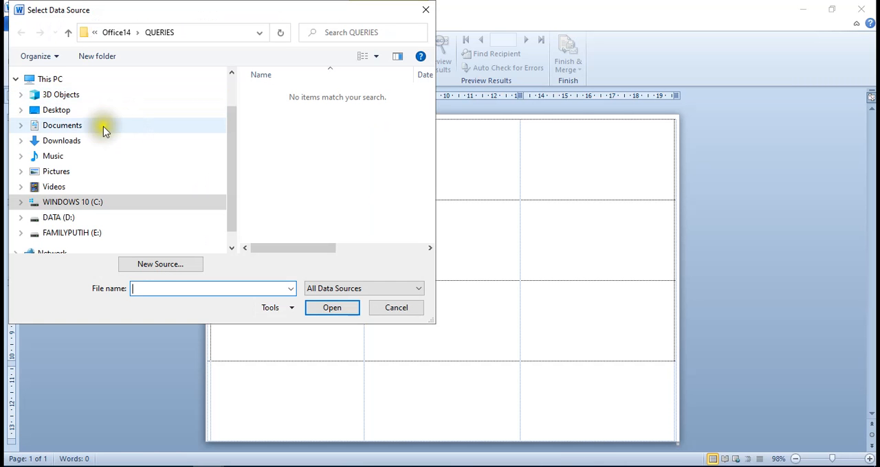
pyautogui.click(76, 129)
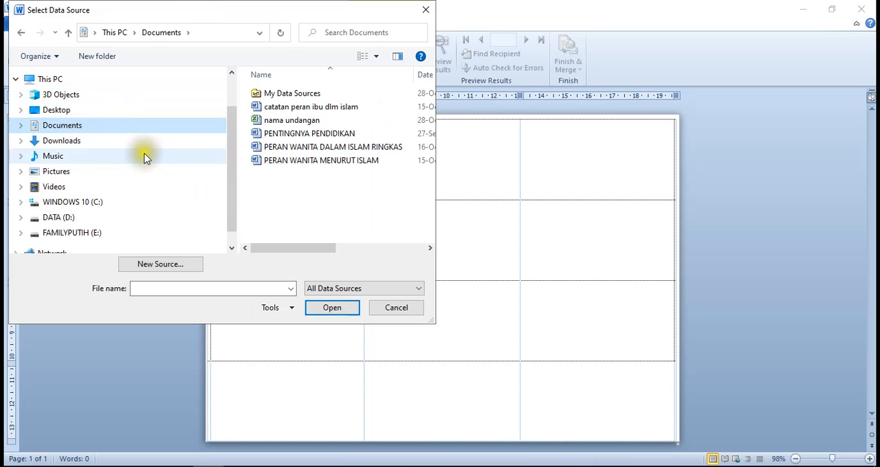
pyautogui.click(291, 122)
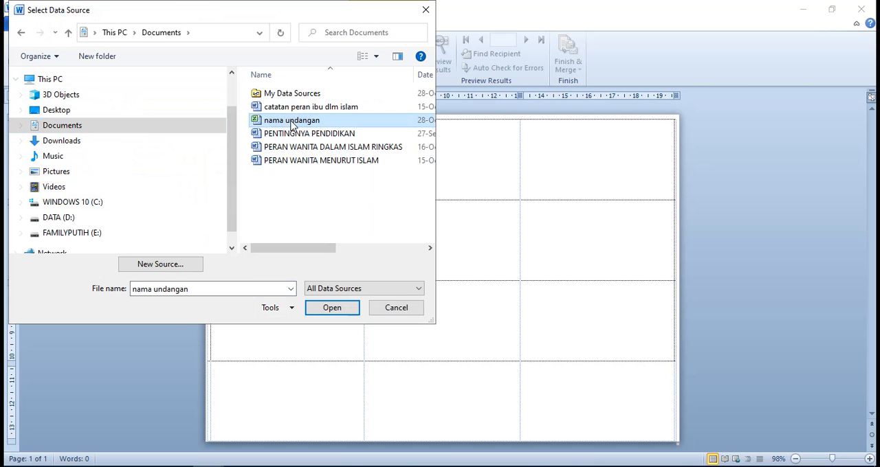
pyautogui.click(334, 308)
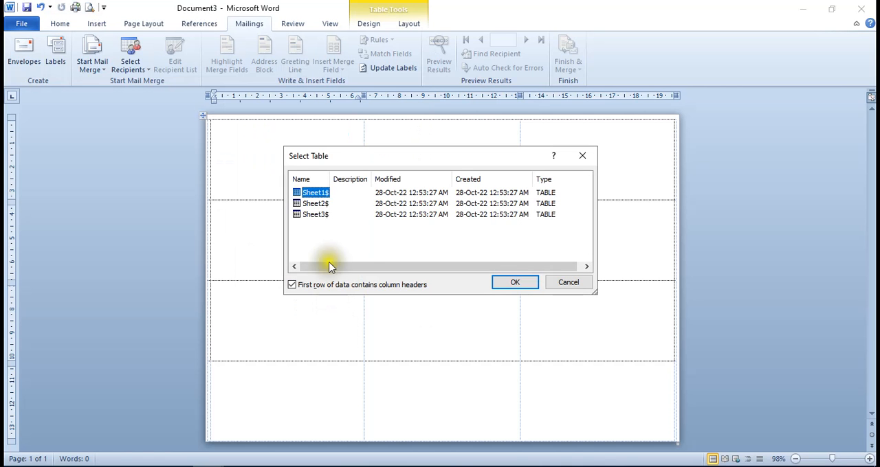
pyautogui.click(517, 283)
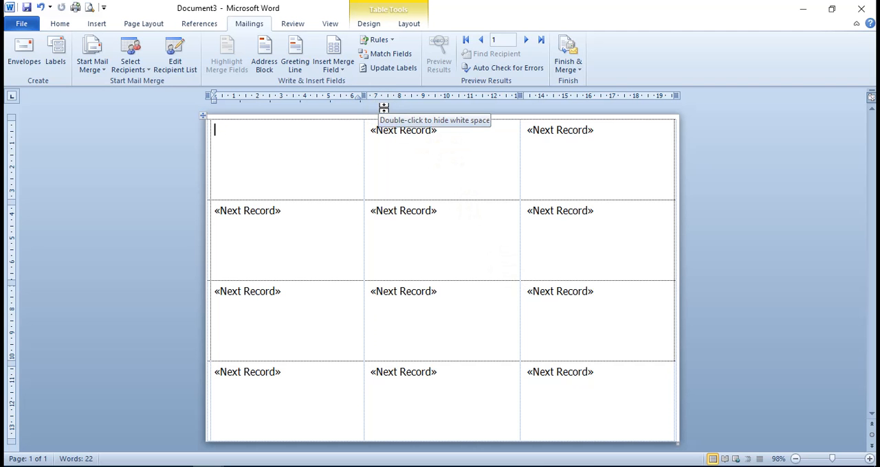
# Insert the merge fields Nama_, Di and Tempat on separate lines in the first label
pyautogui.click(342, 71)
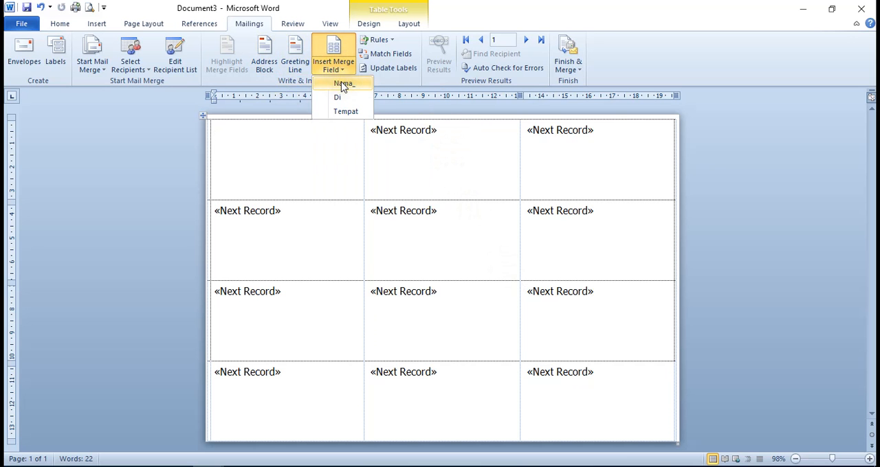
pyautogui.click(342, 83)
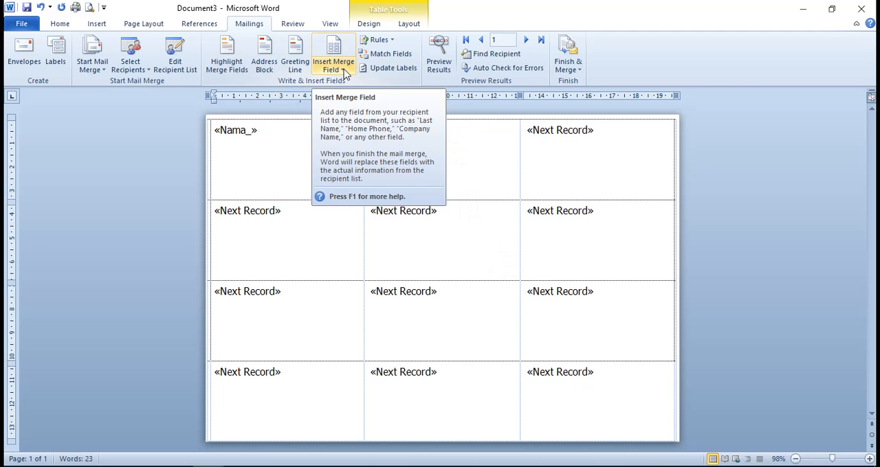
pyautogui.click(346, 74)
pyautogui.click(343, 96)
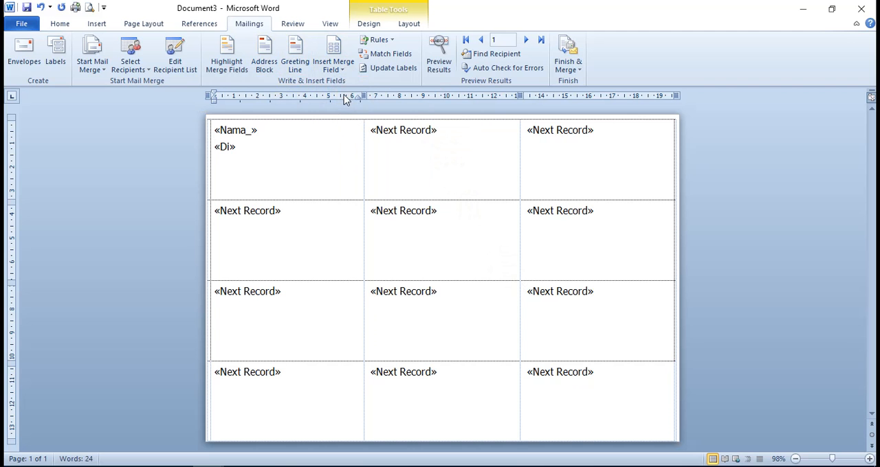
pyautogui.press('Return')
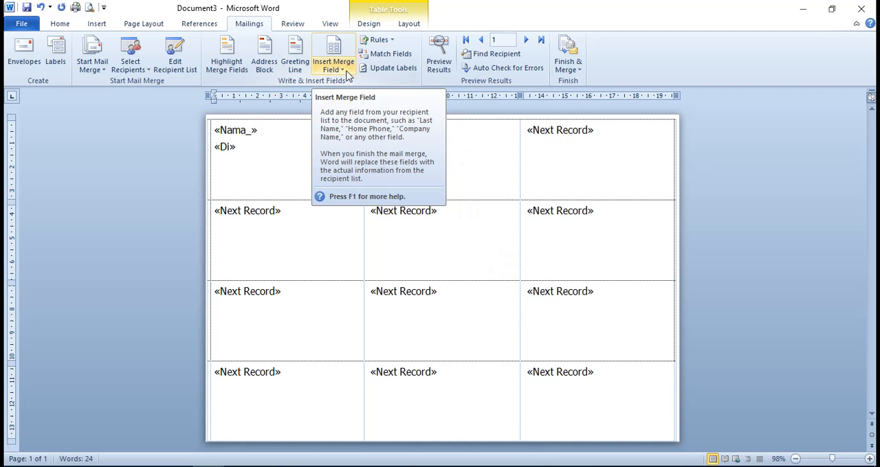
pyautogui.click(348, 74)
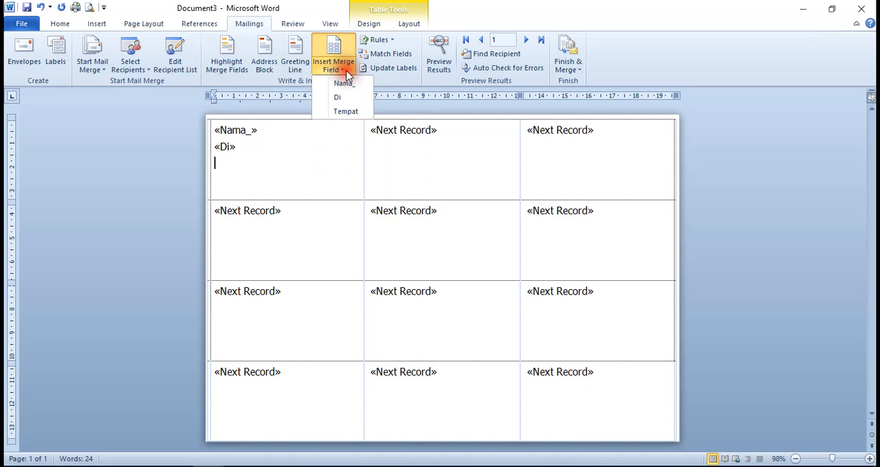
pyautogui.click(347, 112)
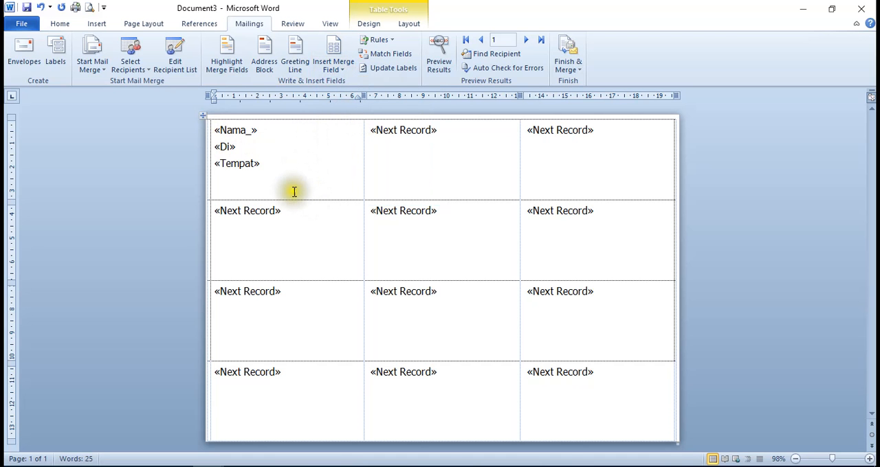
# Format the three merge fields in the first label as 14 pt Verdana
pyautogui.moveTo(269, 163); pyautogui.dragTo(221, 144)
pyautogui.click(278, 167)
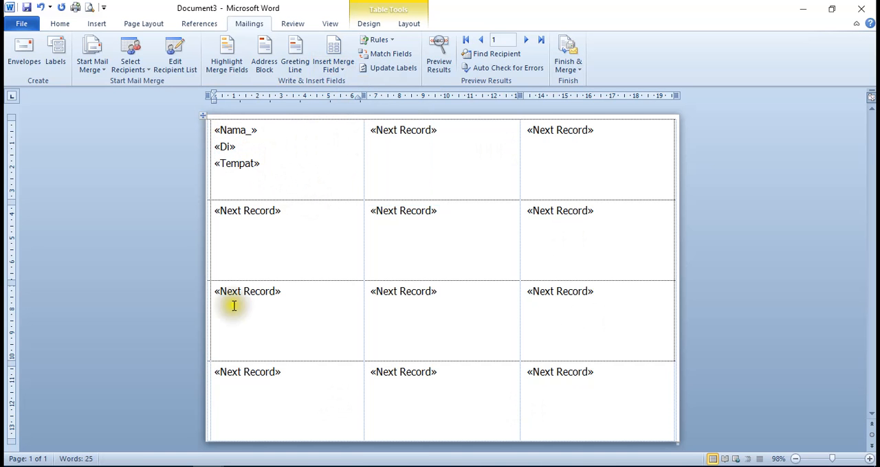
pyautogui.moveTo(265, 165); pyautogui.dragTo(213, 130)
pyautogui.click(60, 25)
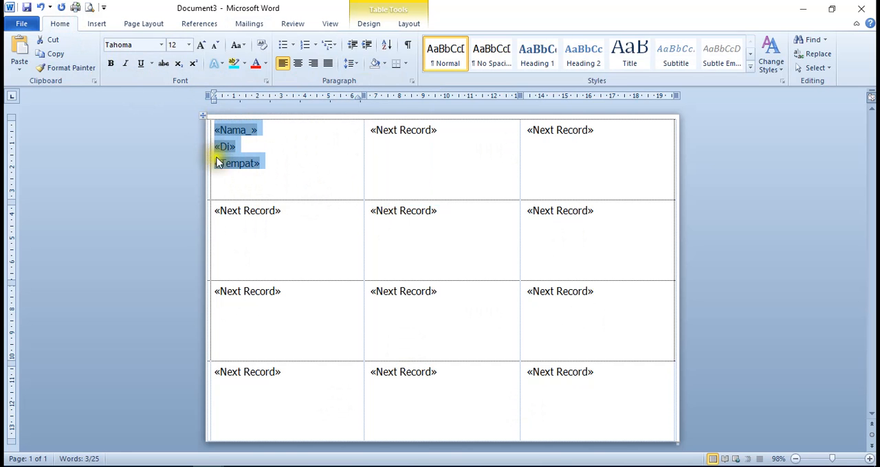
pyautogui.click(187, 46)
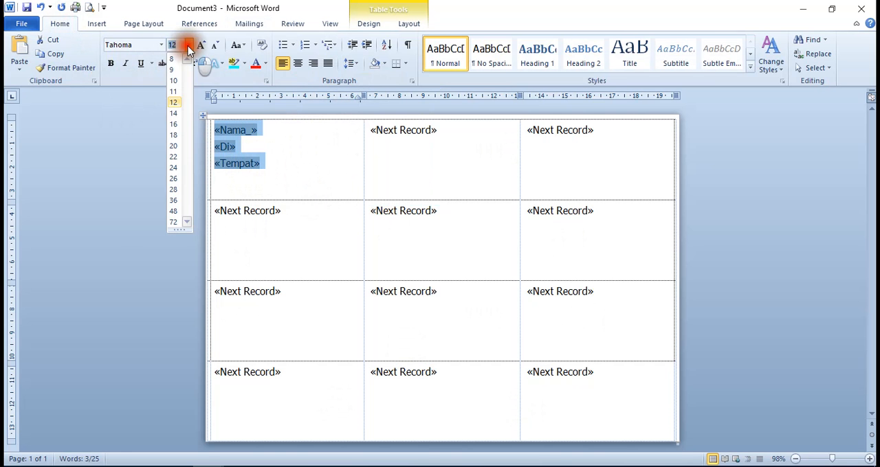
pyautogui.click(172, 116)
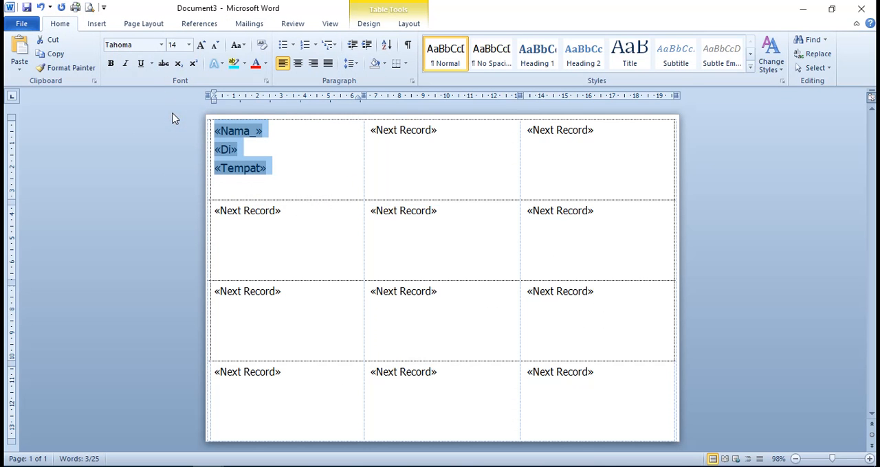
pyautogui.click(161, 45)
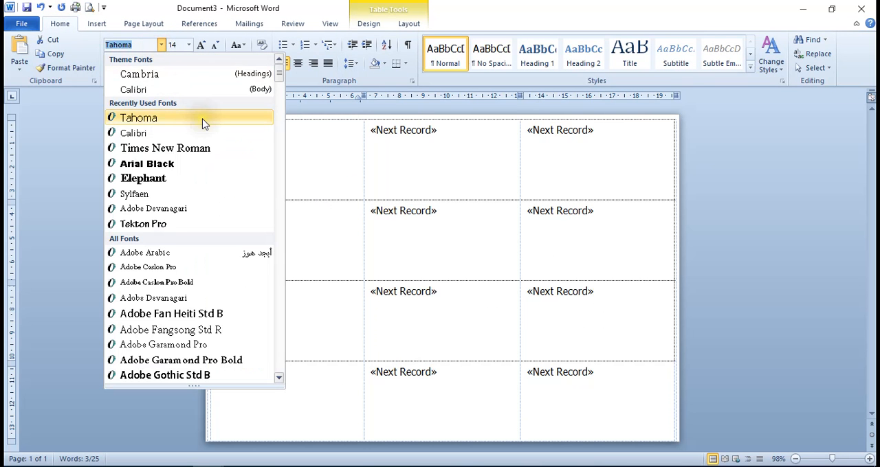
pyautogui.moveTo(279, 72); pyautogui.dragTo(276, 352)
pyautogui.click(120, 236)
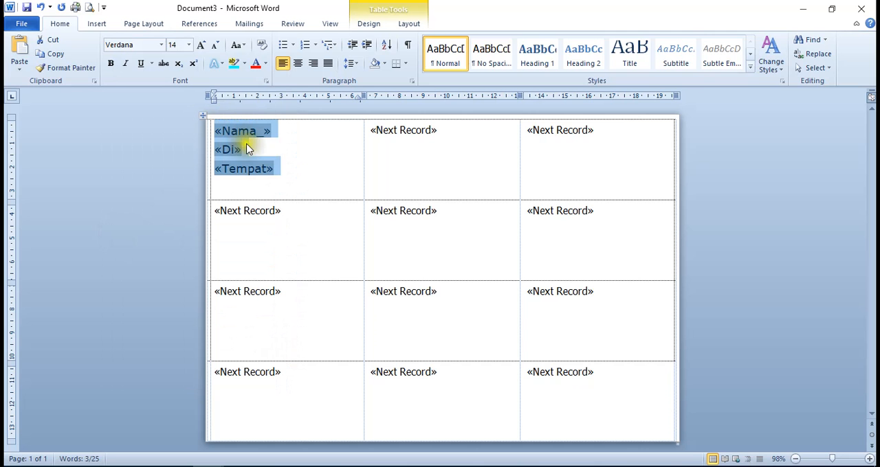
# Try 1.15 line spacing on the three merge fields and return it to 1.0
pyautogui.click(355, 64)
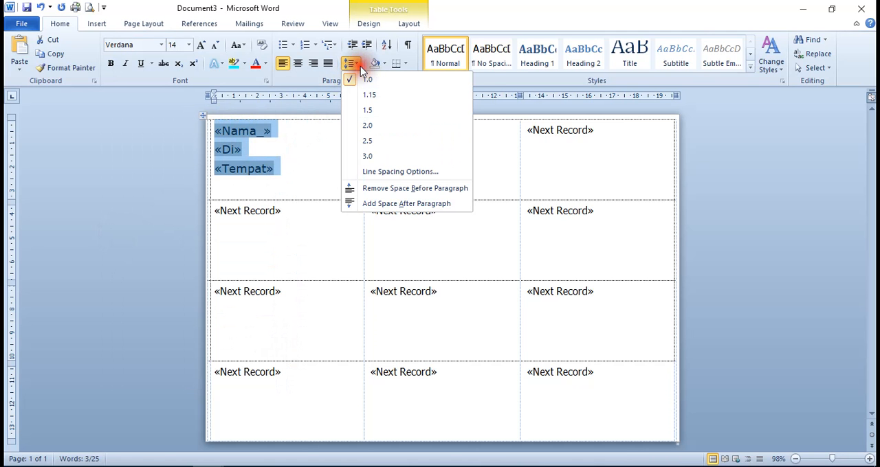
pyautogui.click(369, 93)
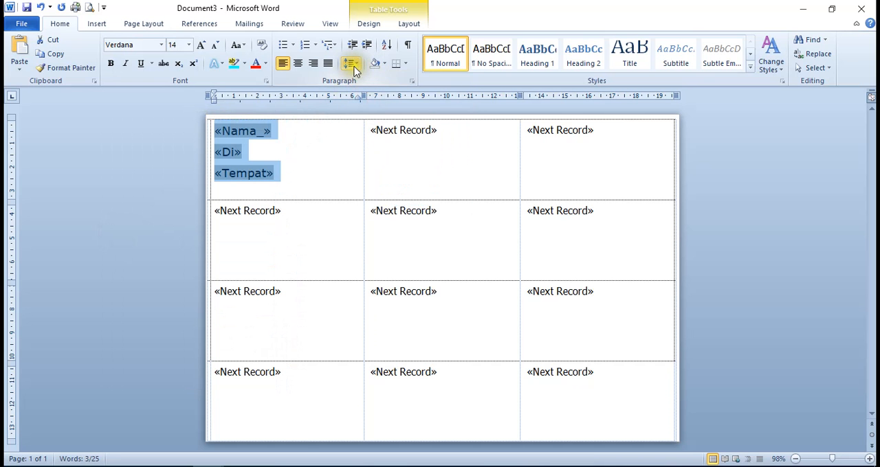
pyautogui.click(353, 67)
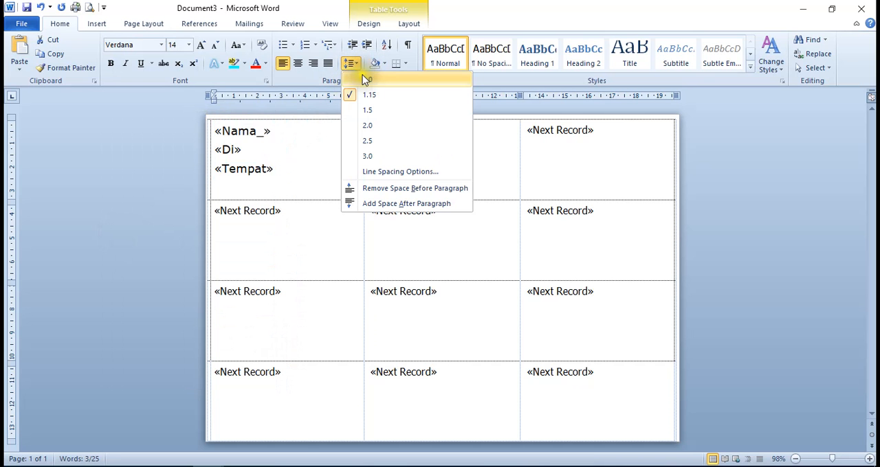
pyautogui.click(363, 79)
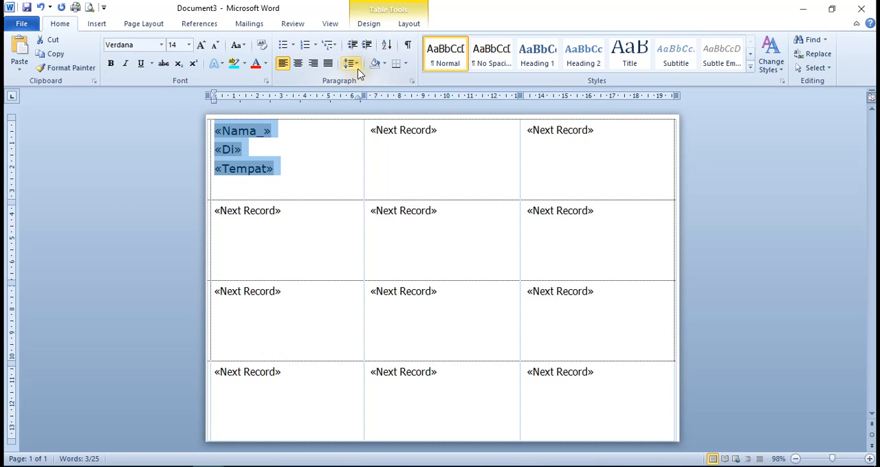
# Set the paragraph spacing before the three merge fields in the first label to 24 pt
pyautogui.click(351, 64)
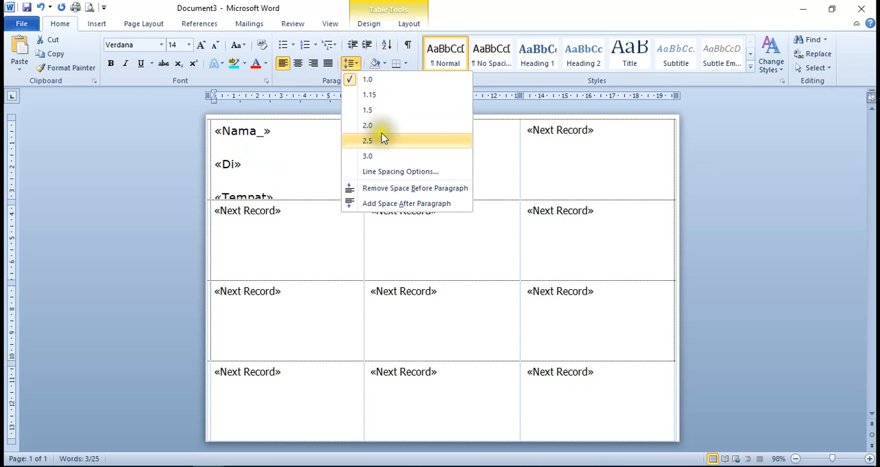
pyautogui.click(404, 171)
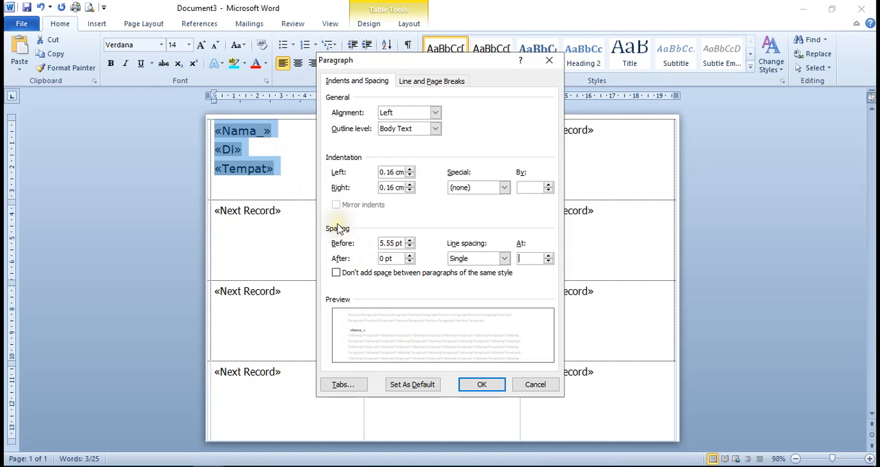
pyautogui.click(410, 241)
pyautogui.click(410, 242)
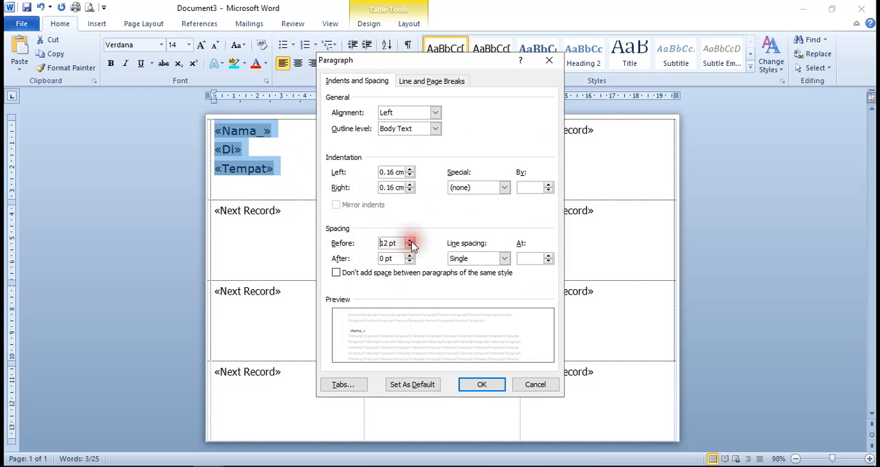
pyautogui.click(409, 241)
pyautogui.click(409, 241)
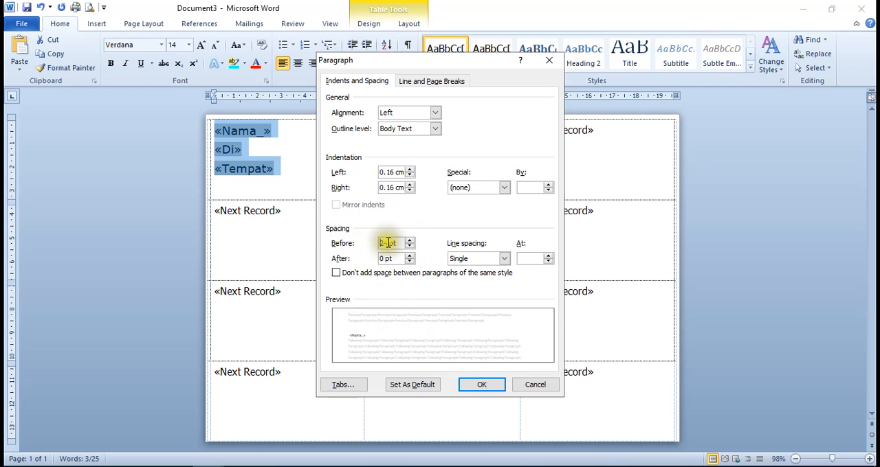
pyautogui.click(483, 385)
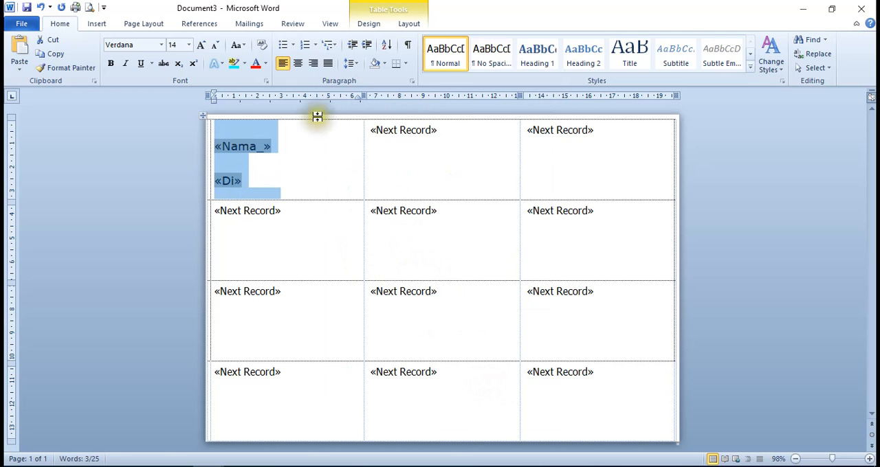
# Set the paragraph spacing before the three merge fields in the first label to 12 pt and centre them
pyautogui.click(350, 64)
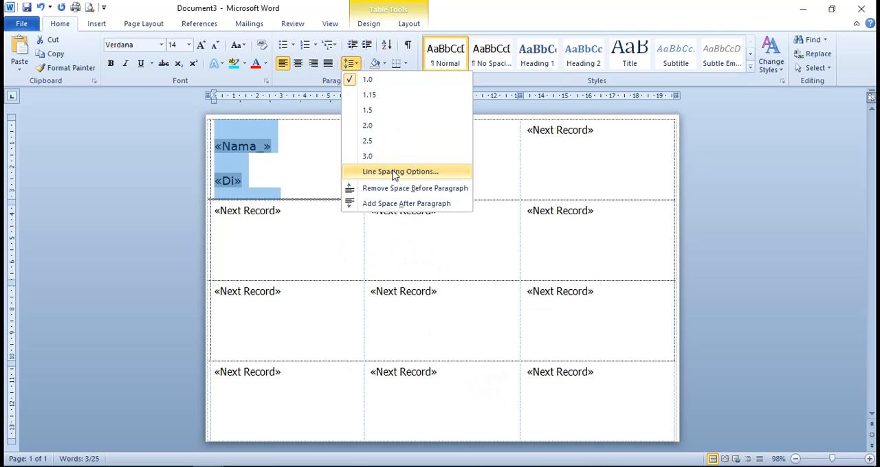
pyautogui.click(351, 64)
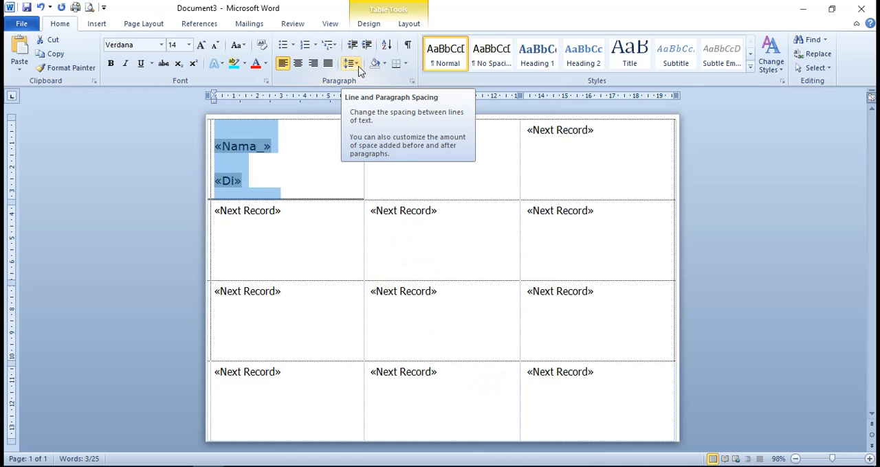
pyautogui.click(352, 63)
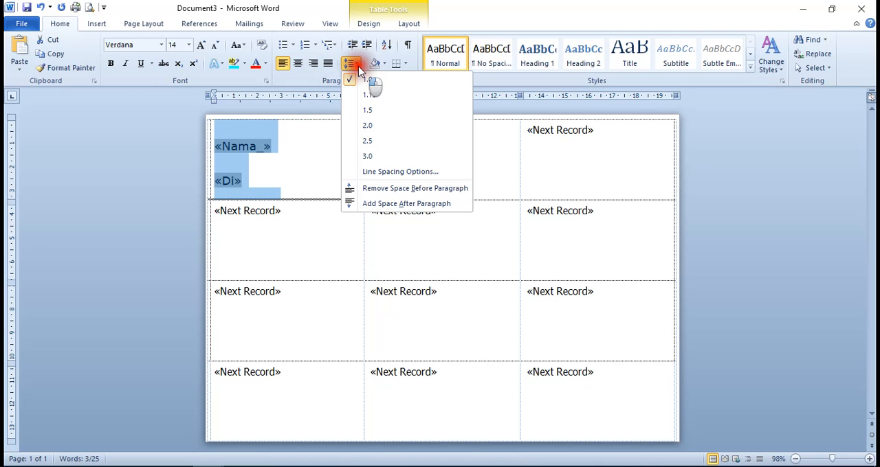
pyautogui.click(405, 173)
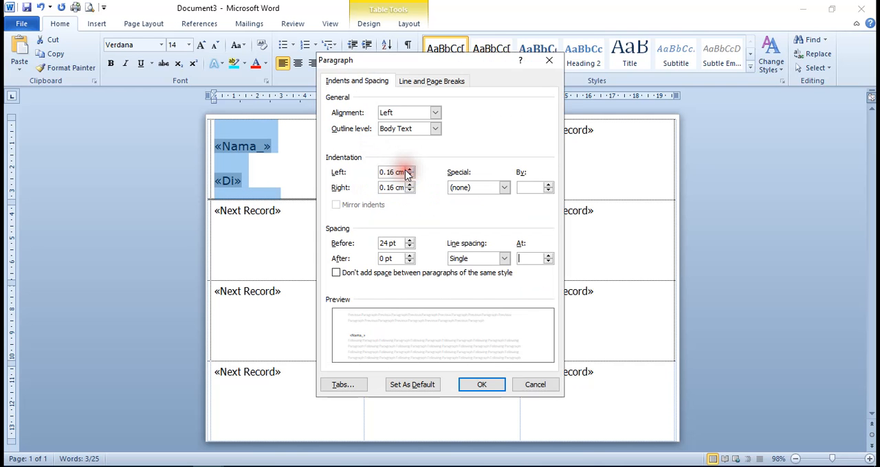
pyautogui.click(409, 247)
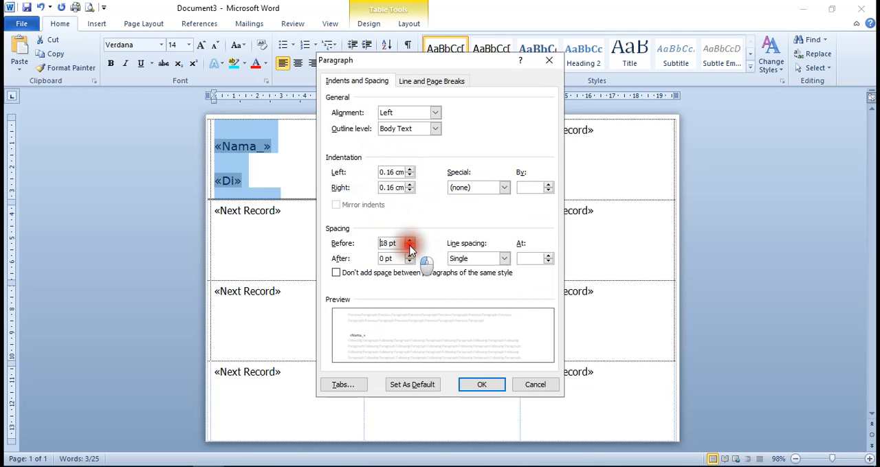
pyautogui.click(409, 246)
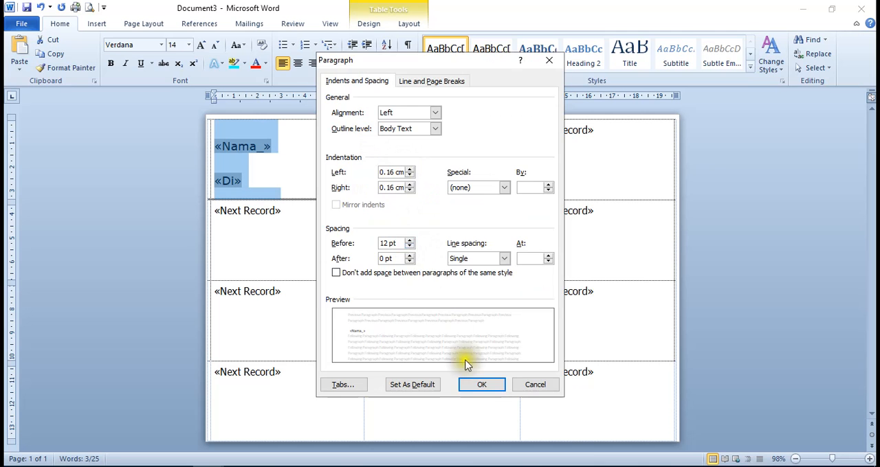
pyautogui.click(474, 384)
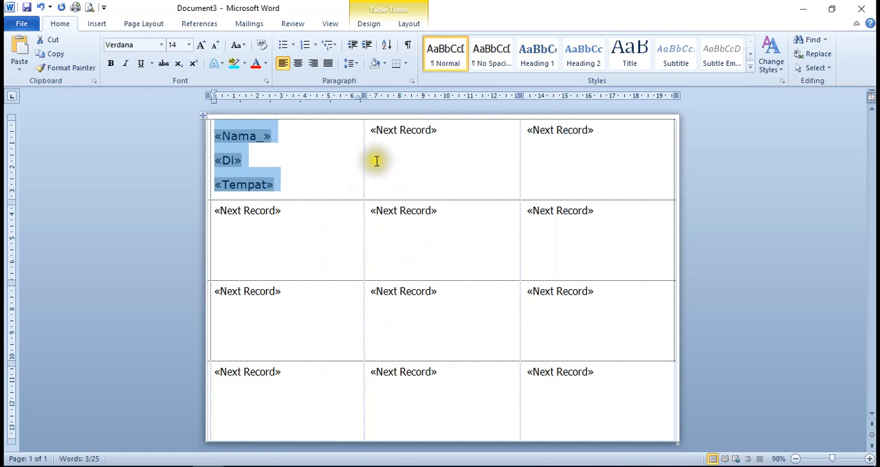
pyautogui.click(298, 64)
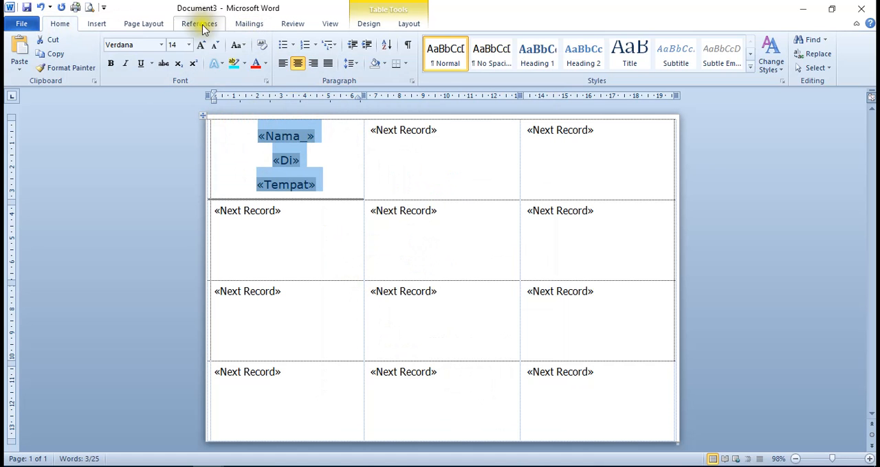
# Copy the first label's fields and formatting to all labels and preview the merged guest data
pyautogui.click(251, 24)
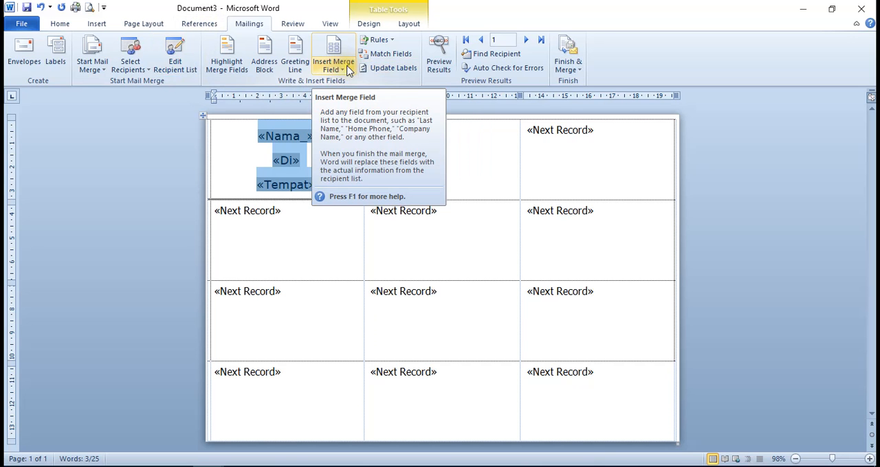
pyautogui.click(385, 72)
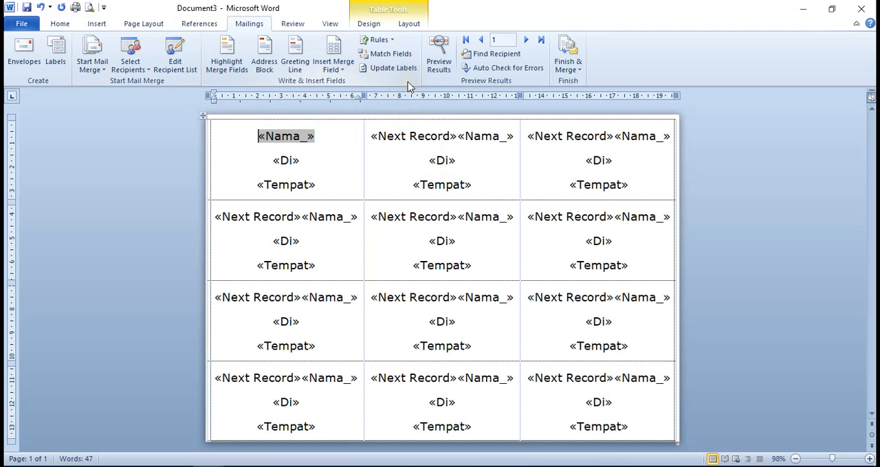
pyautogui.click(440, 69)
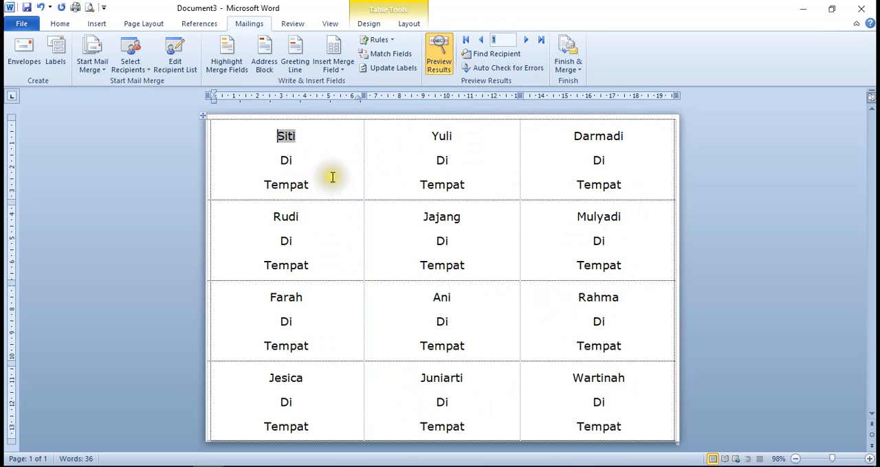
# Preview the labels starting at record 13 and return the preview to record 1
pyautogui.click(503, 40)
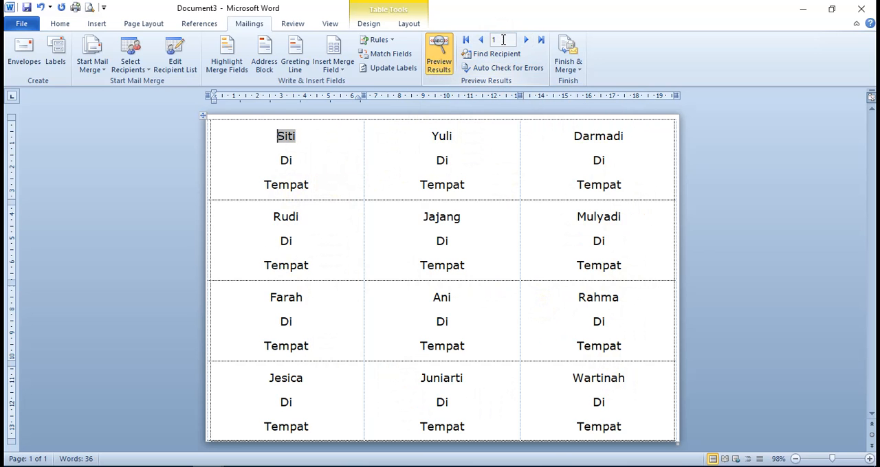
pyautogui.doubleClick(502, 40)
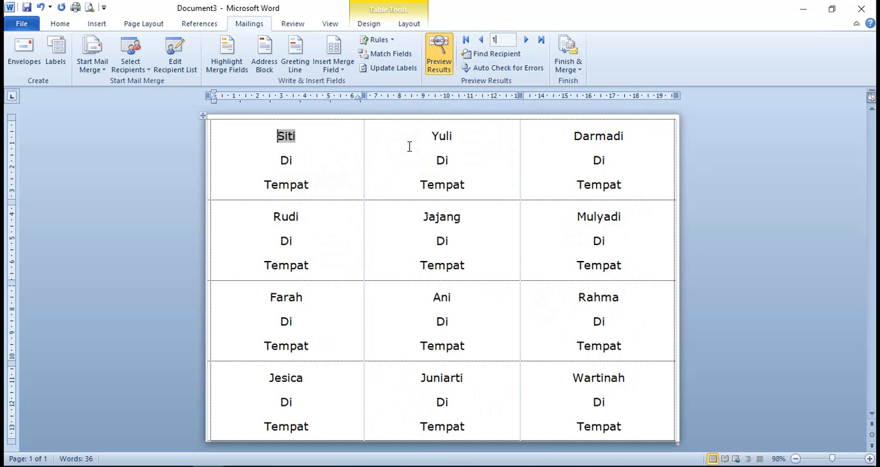
pyautogui.press('Return')
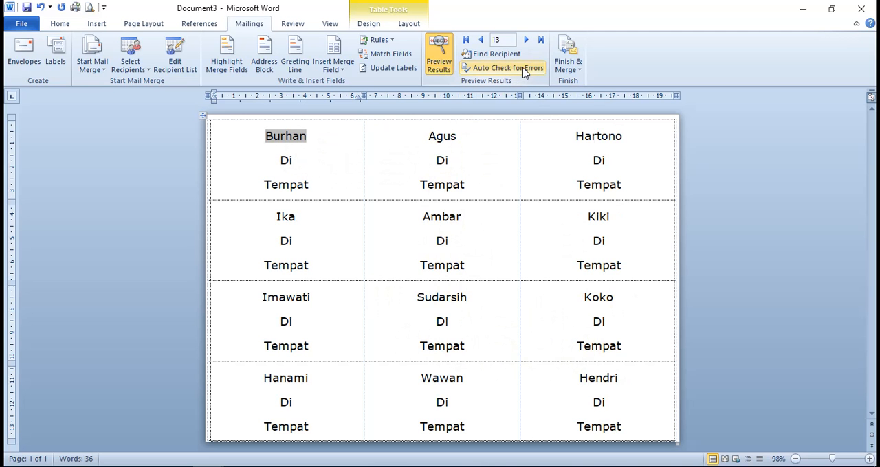
pyautogui.click(509, 40)
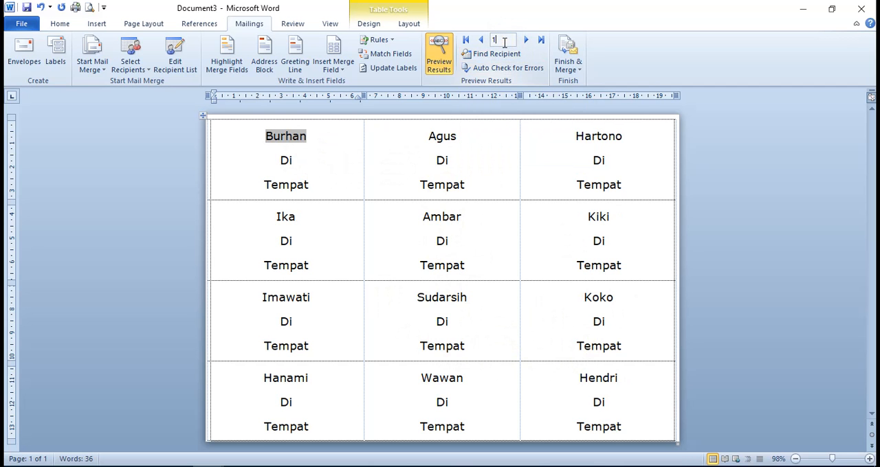
pyautogui.write('1')
pyautogui.press('Return')
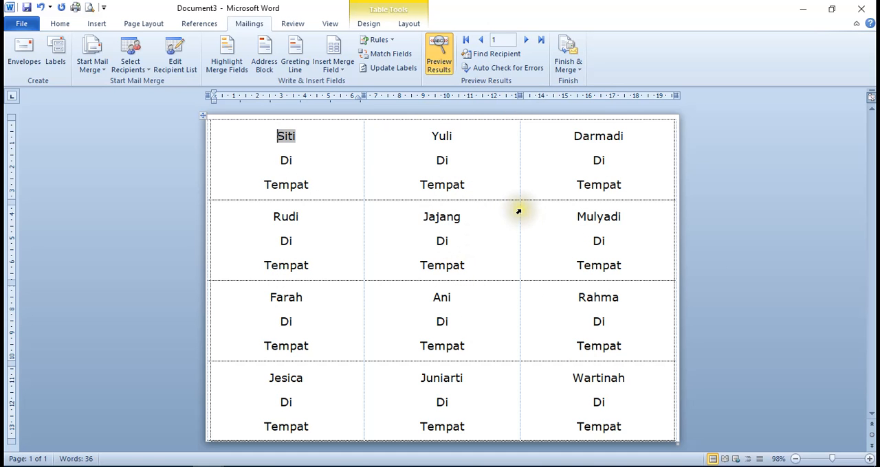
# Merge the labels to the printer, trying the record range 1 to 13 before choosing all records
pyautogui.click(568, 62)
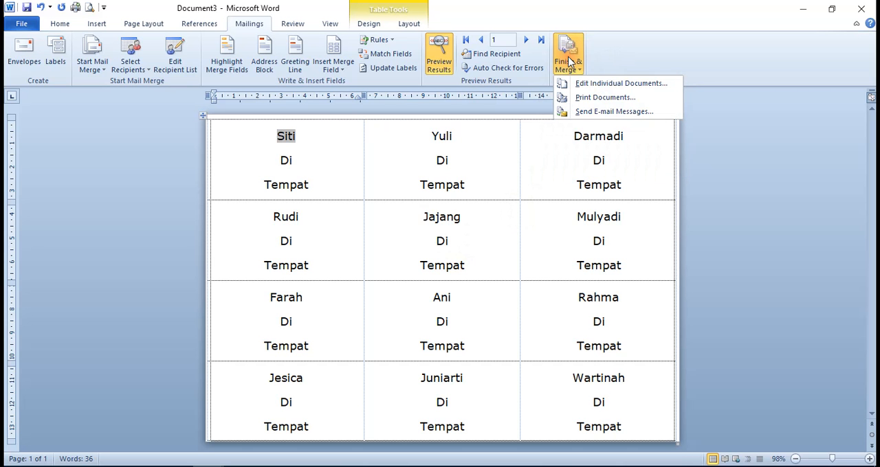
pyautogui.click(591, 100)
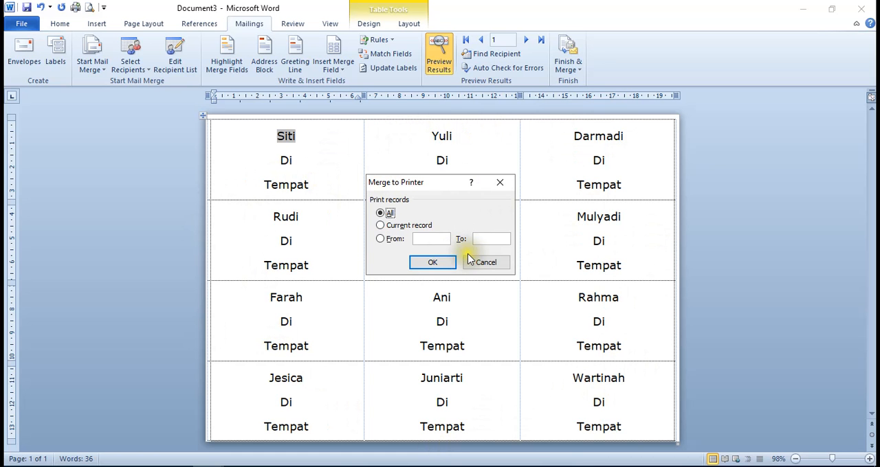
pyautogui.click(380, 239)
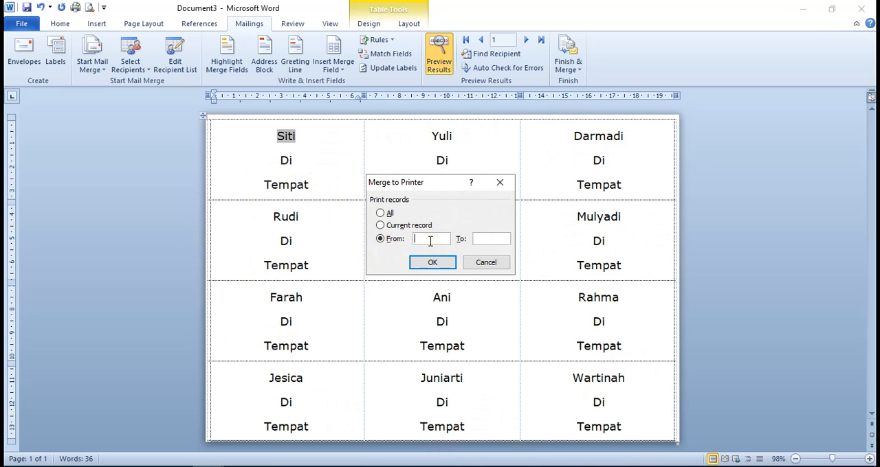
pyautogui.click(492, 240)
pyautogui.click(430, 241)
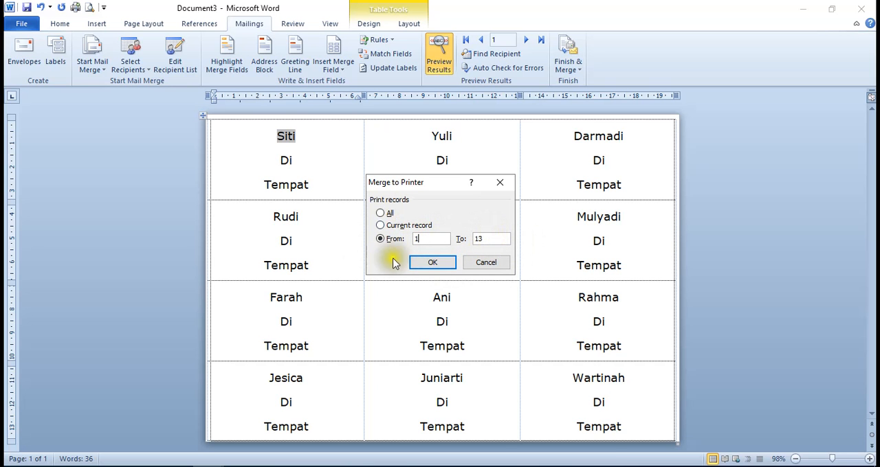
pyautogui.click(384, 215)
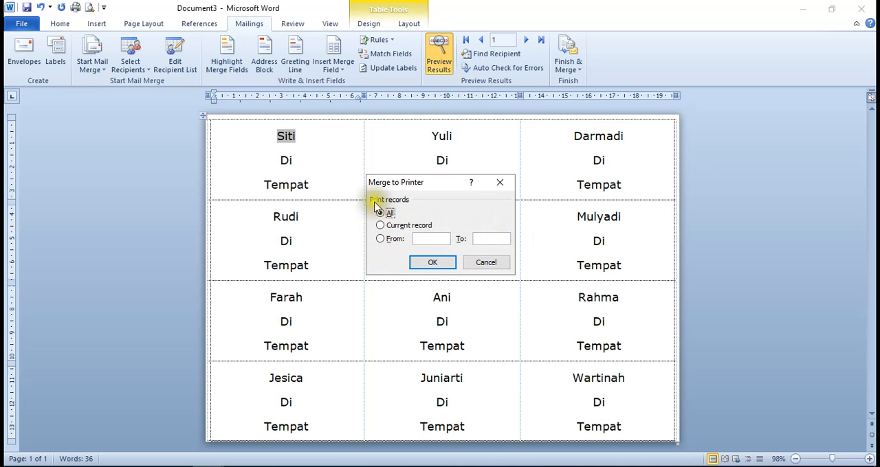
pyautogui.click(432, 262)
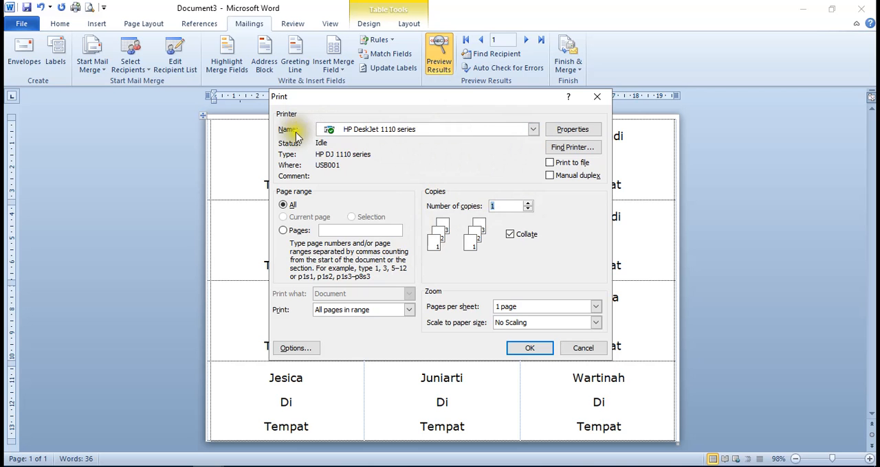
# Print the merged labels on the HP DeskJet 1110 series printer
pyautogui.click(534, 132)
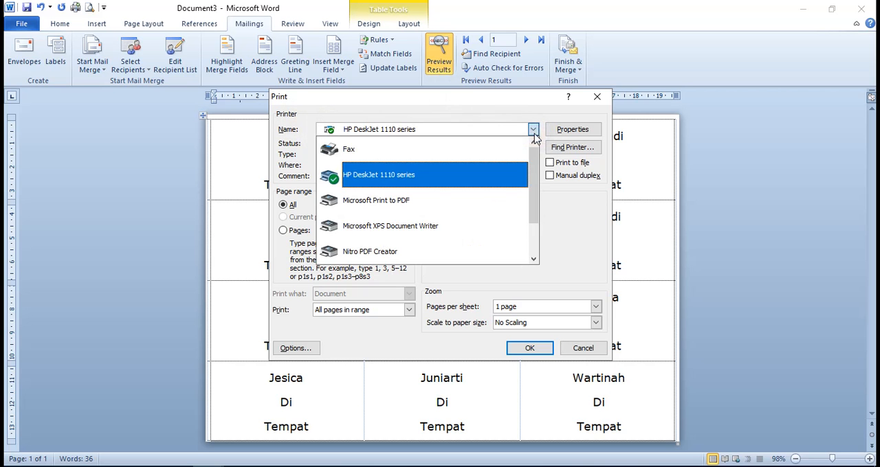
pyautogui.click(501, 172)
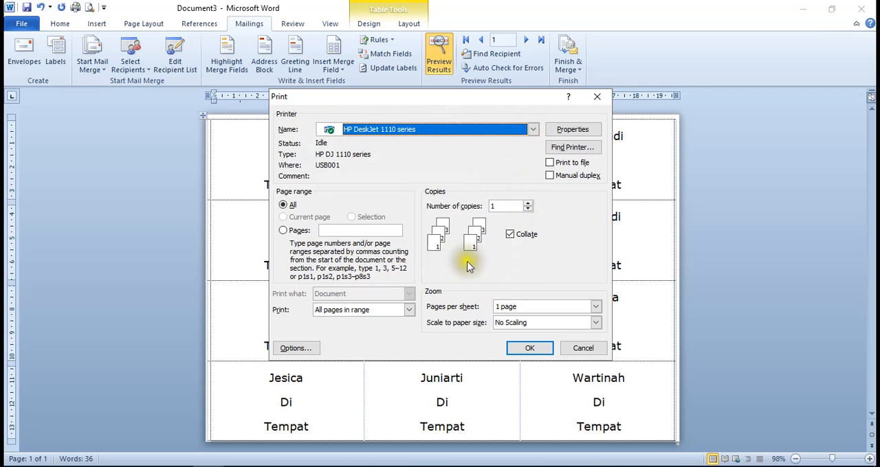
pyautogui.click(539, 350)
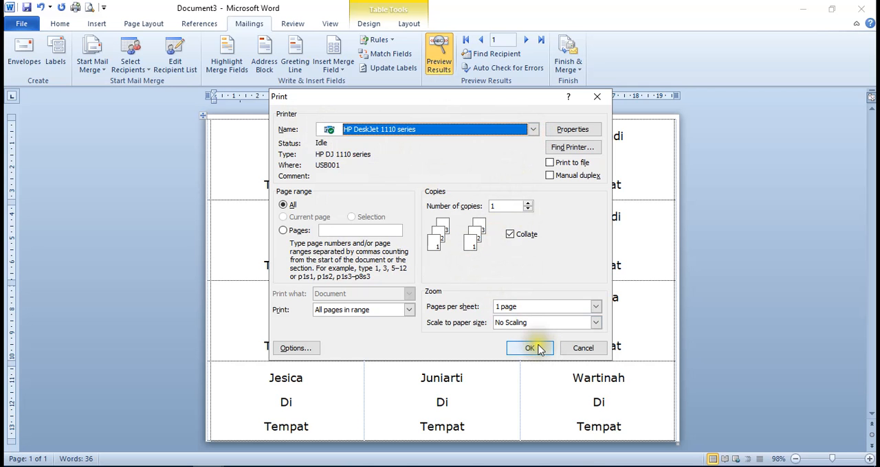
pyautogui.click(535, 350)
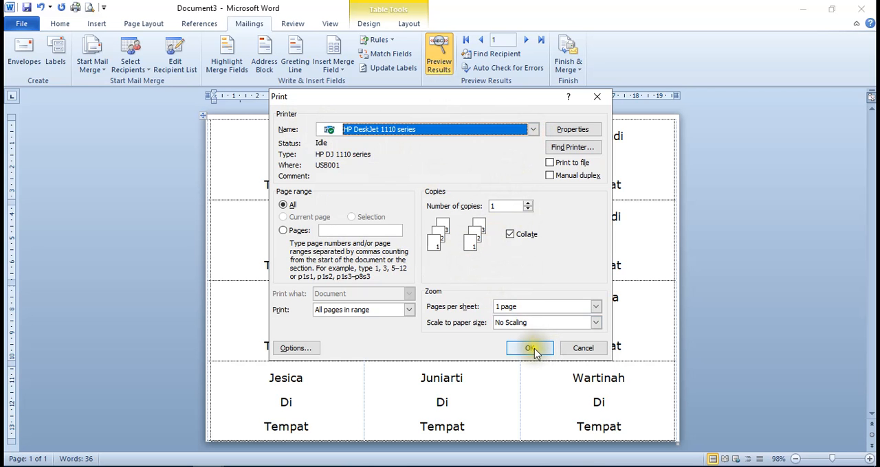
pyautogui.click(535, 351)
pyautogui.click(535, 351)
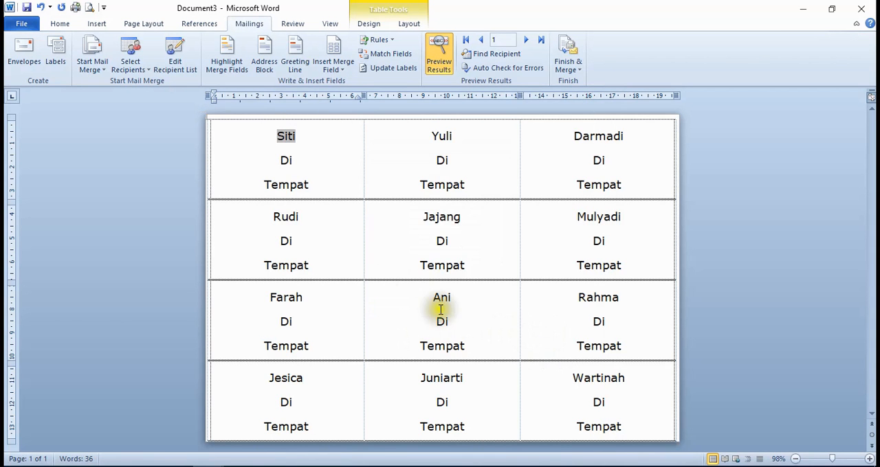